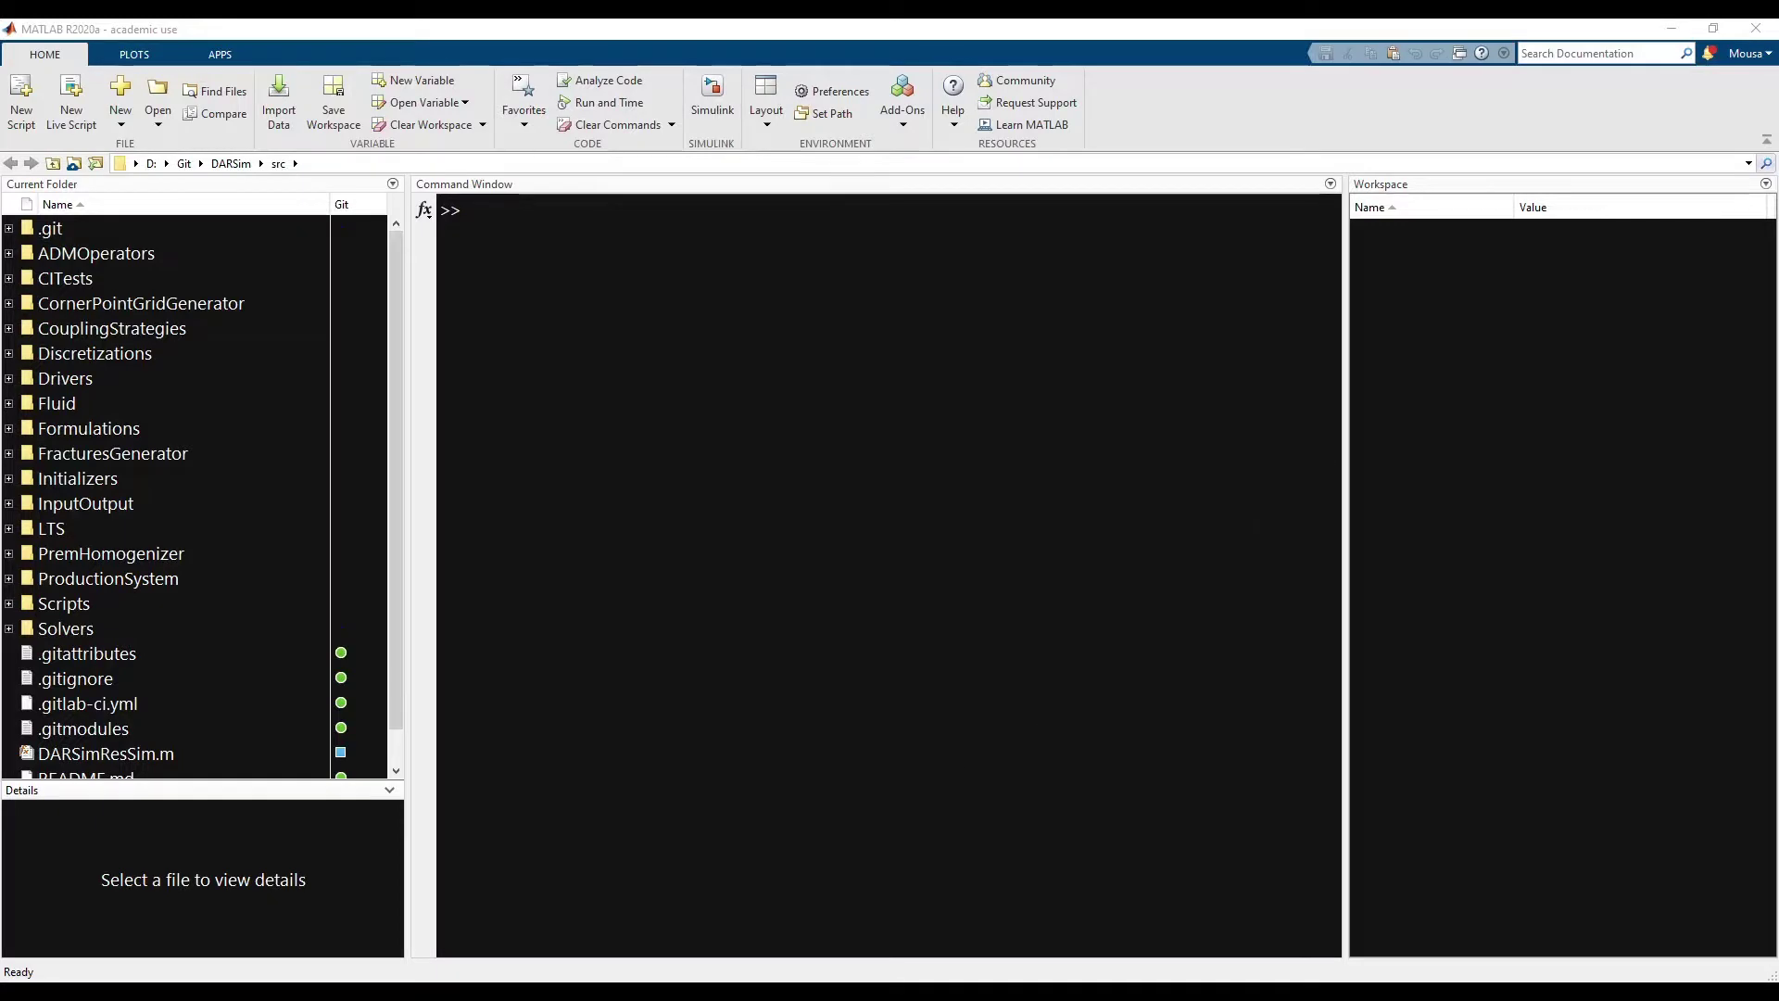
Search the Add-On Explorer for 'Matlab compiler'.
click(903, 125)
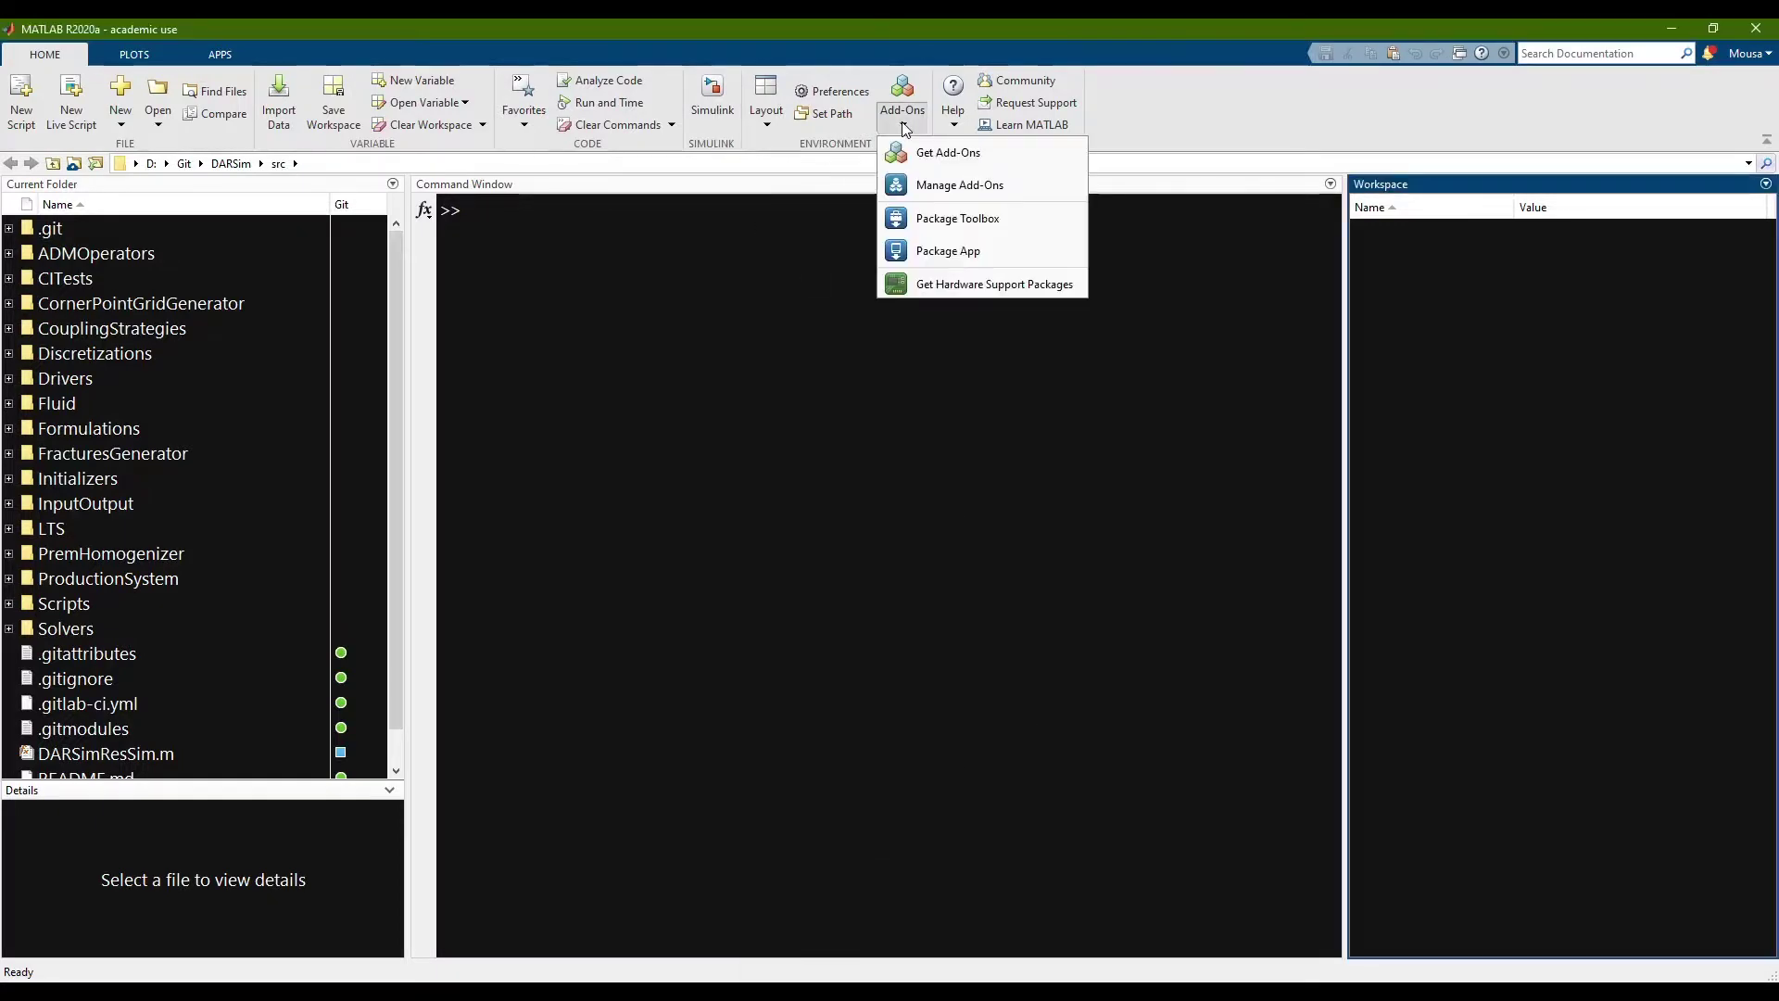
click(1016, 166)
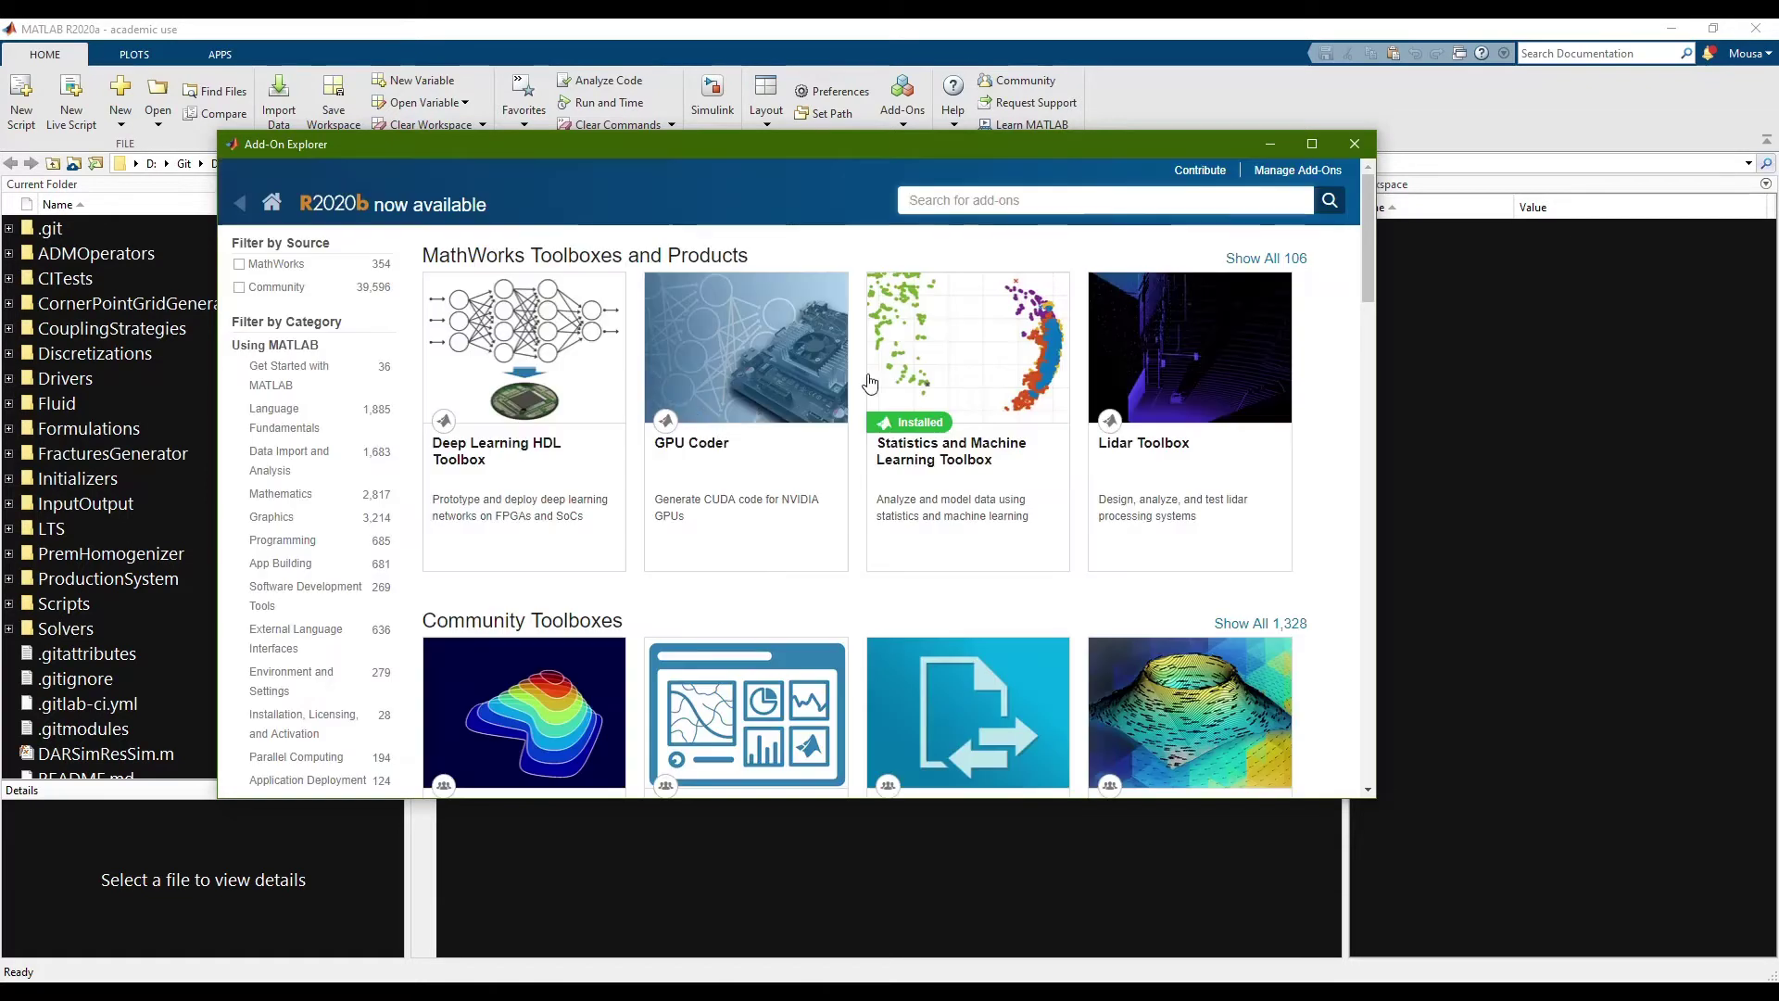
text(Mat)
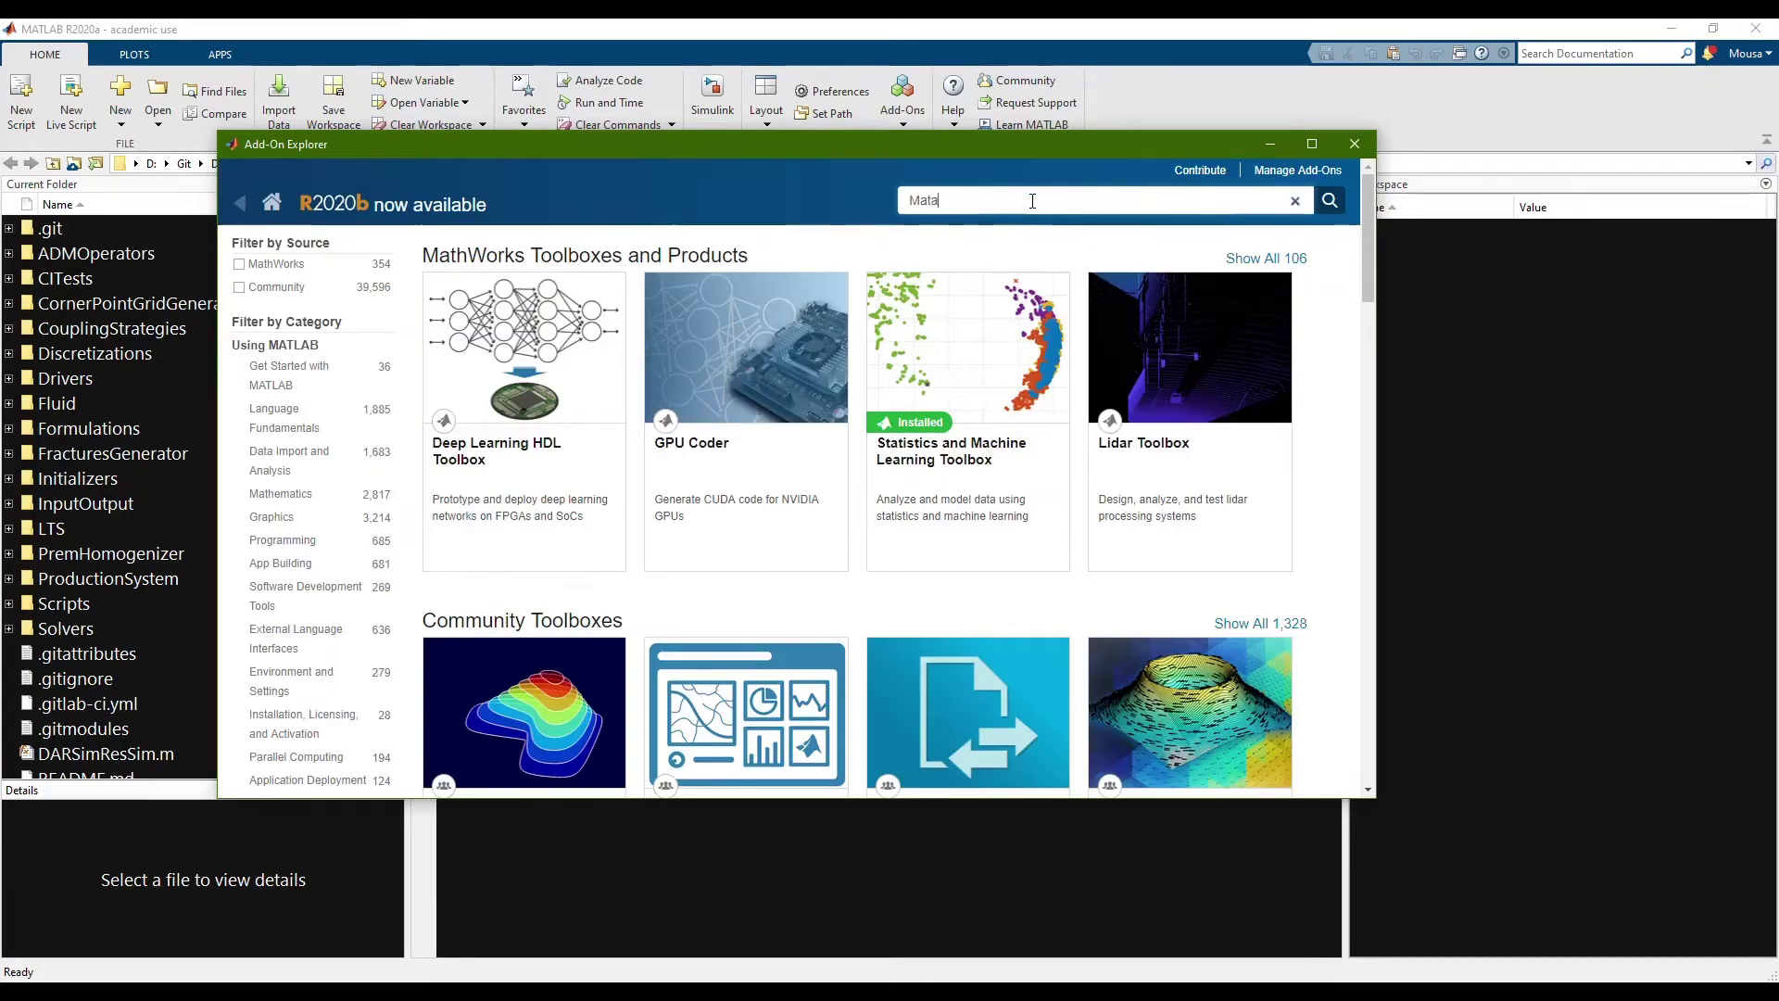
text(lab )
text(compiler)
key(Return)
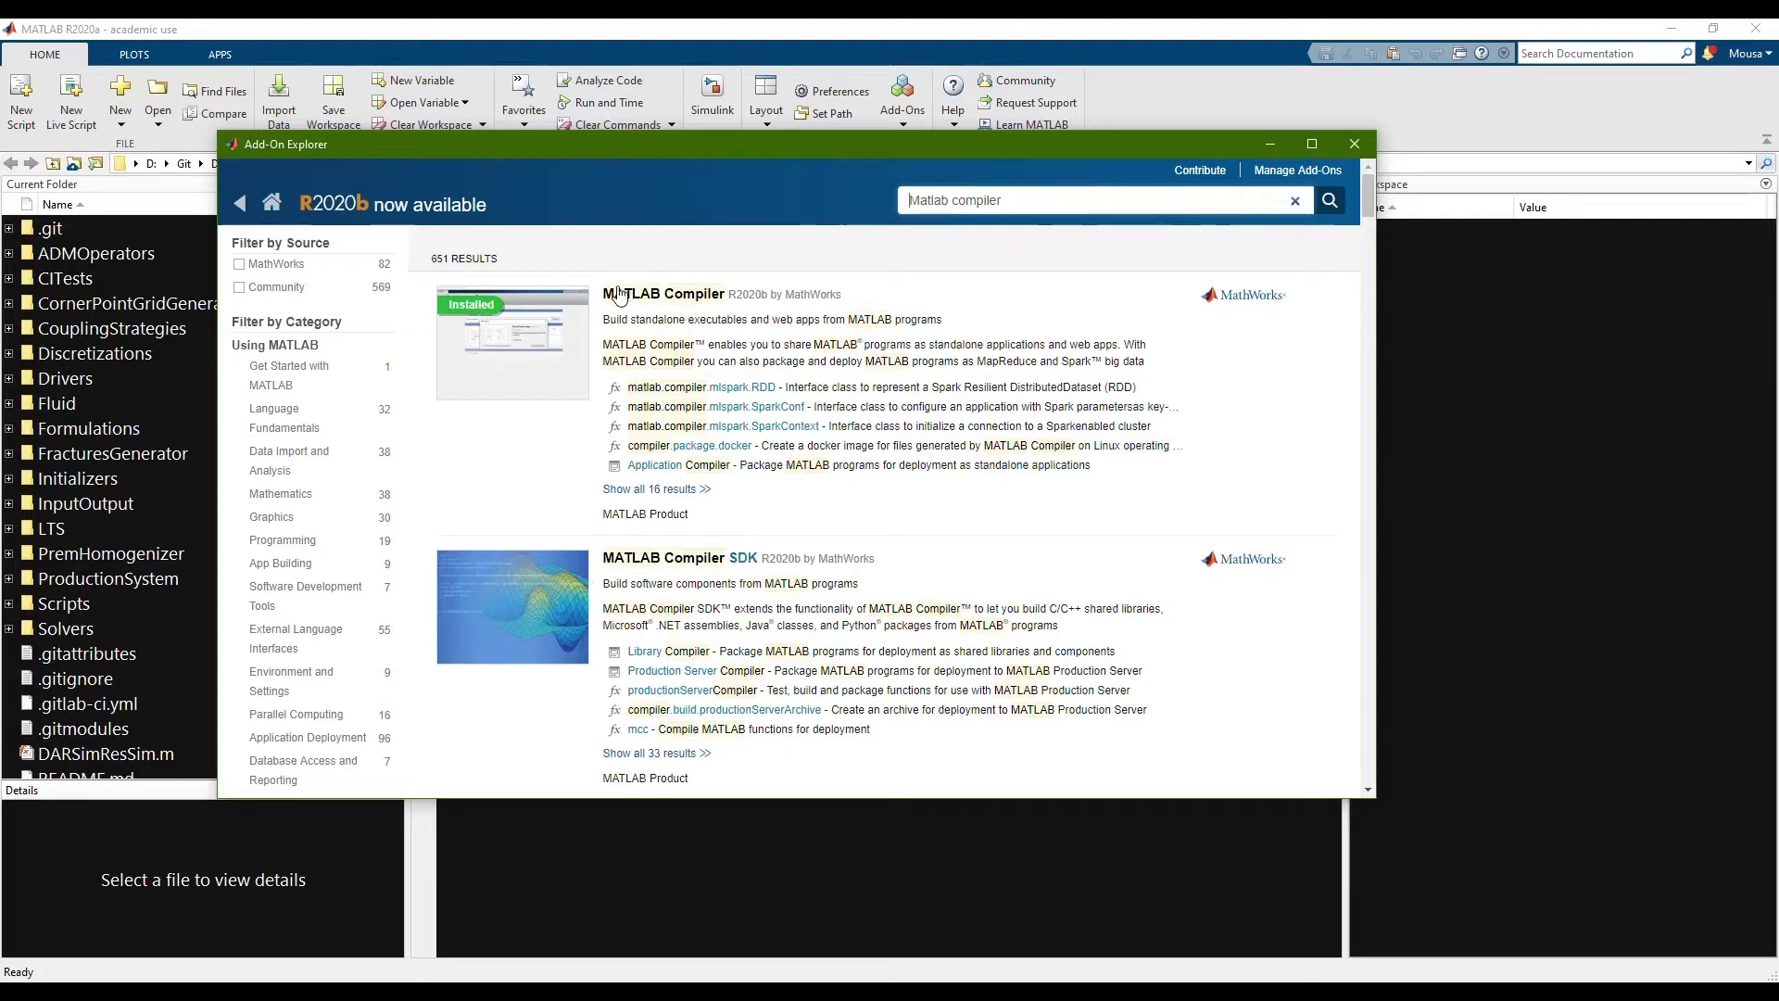
Review the MATLAB Compiler product page, then close the Add-On Explorer.
click(702, 304)
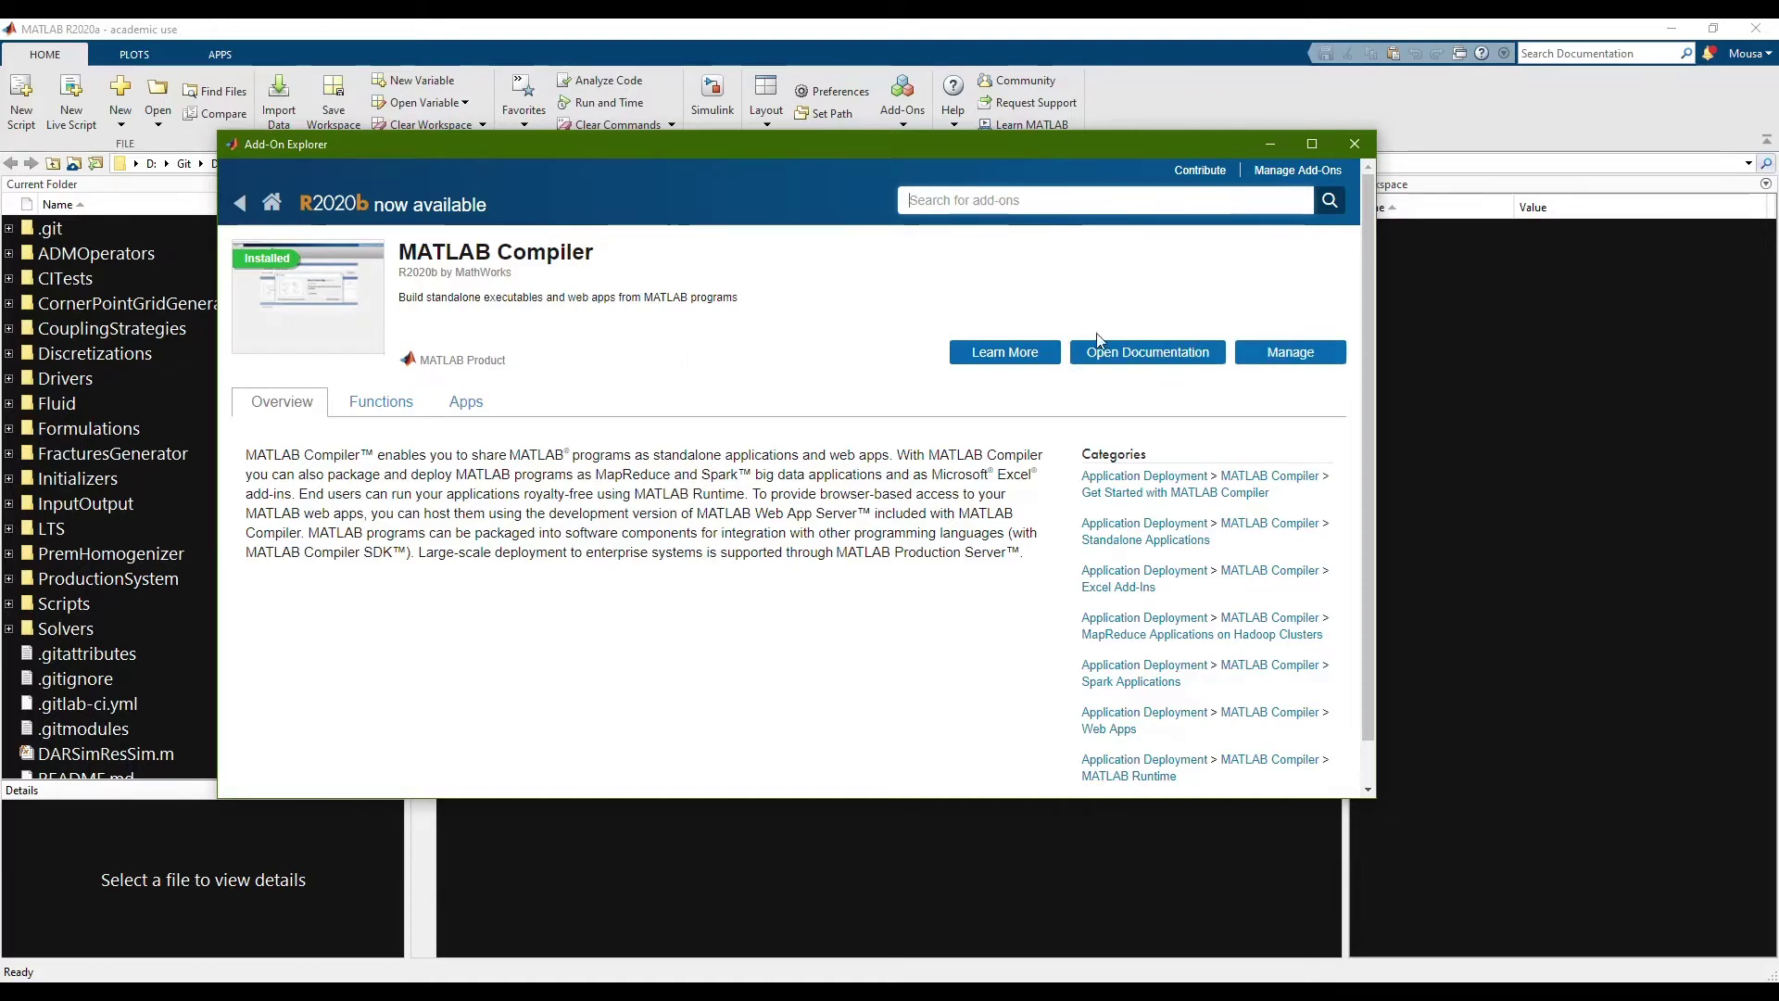
click(1354, 144)
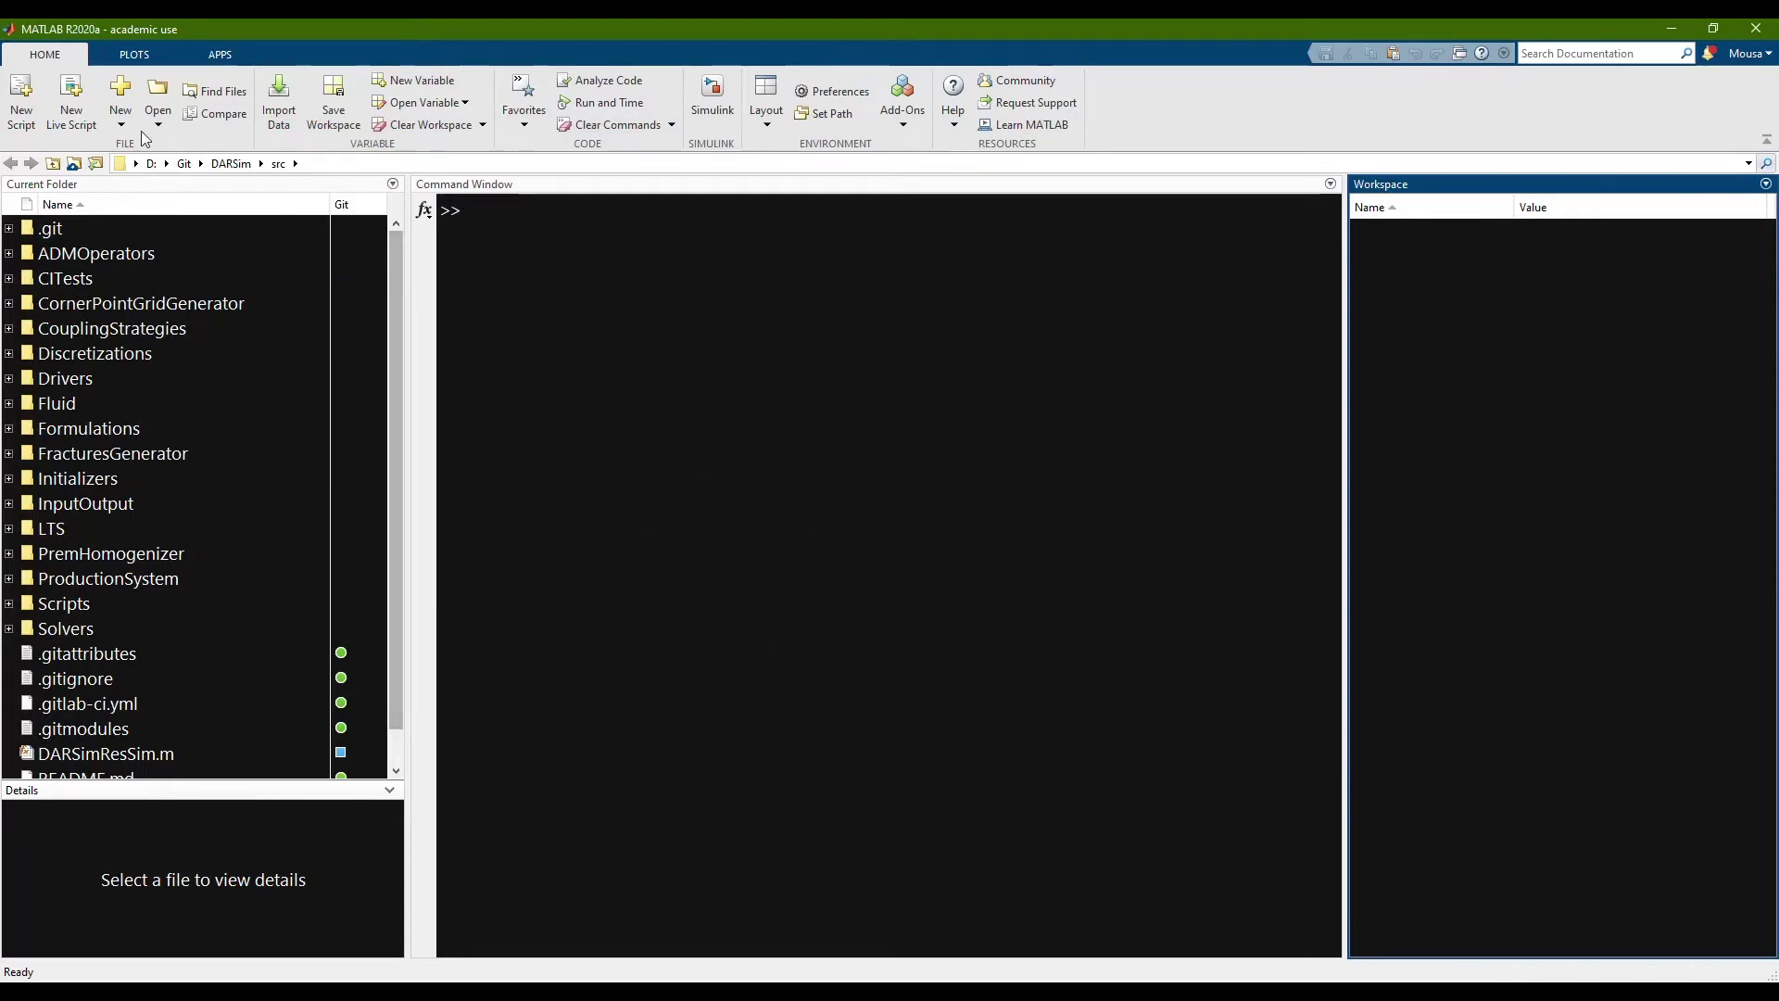
Launch Application Compiler from the Apps gallery and centre its window on screen.
click(221, 55)
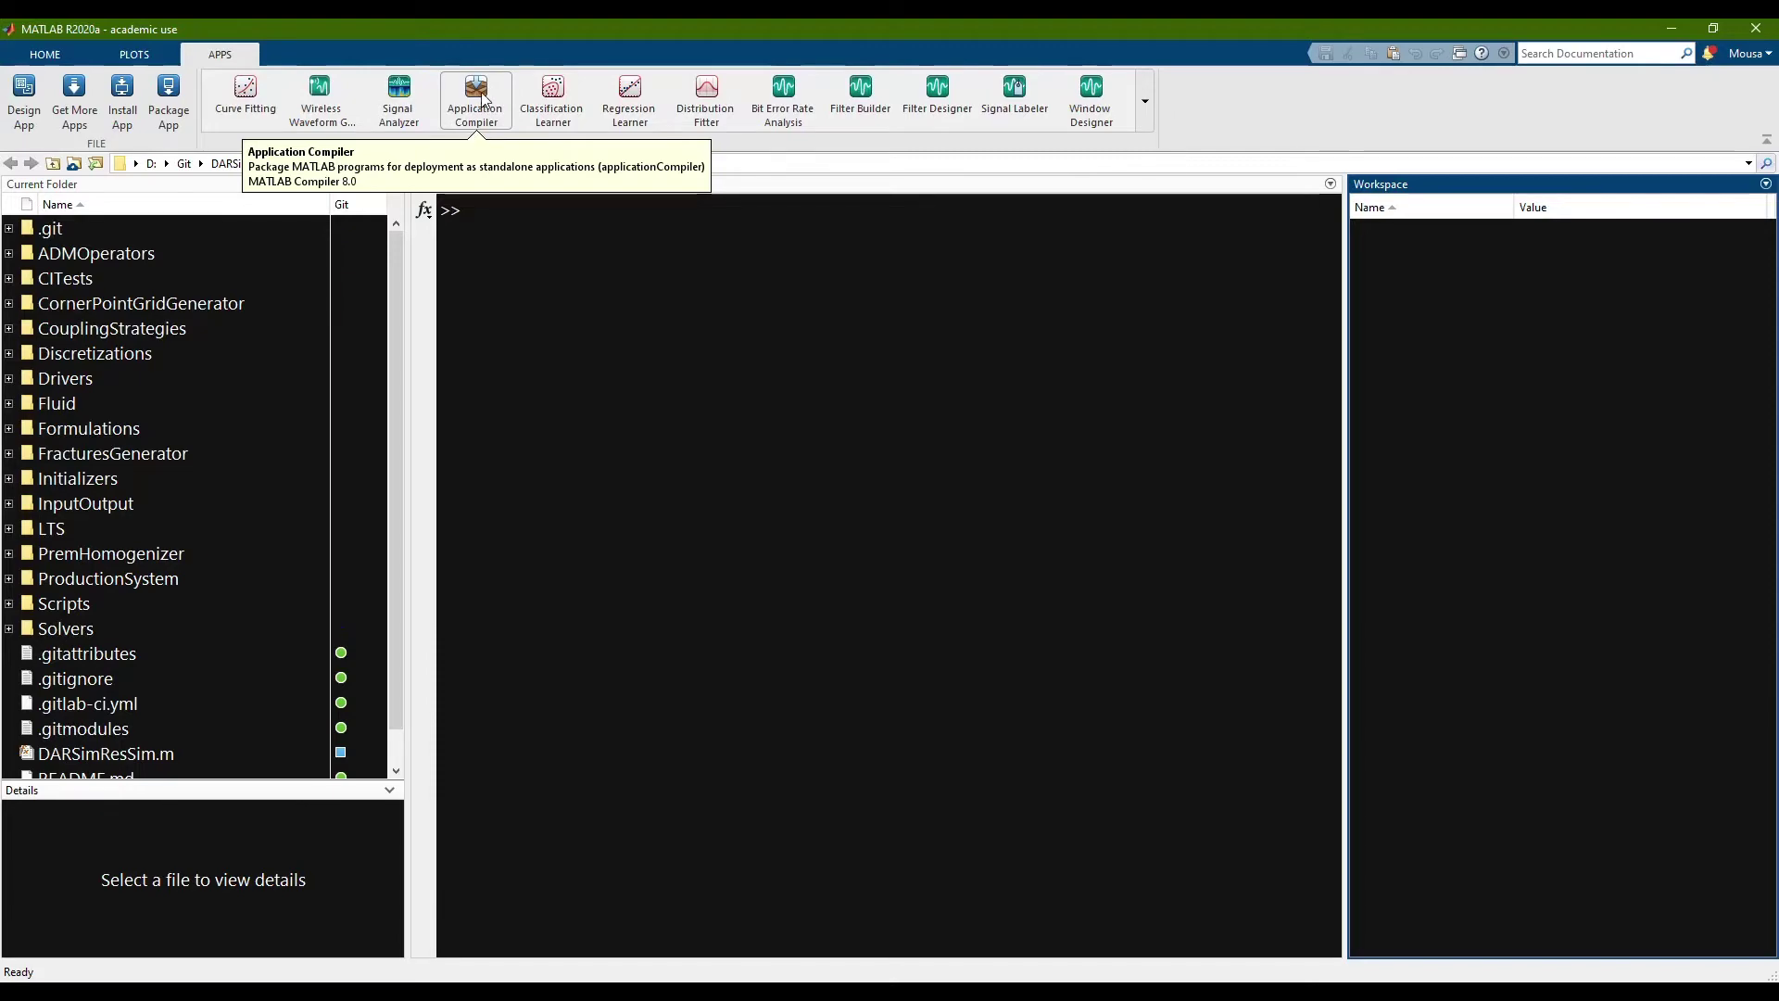
click(477, 107)
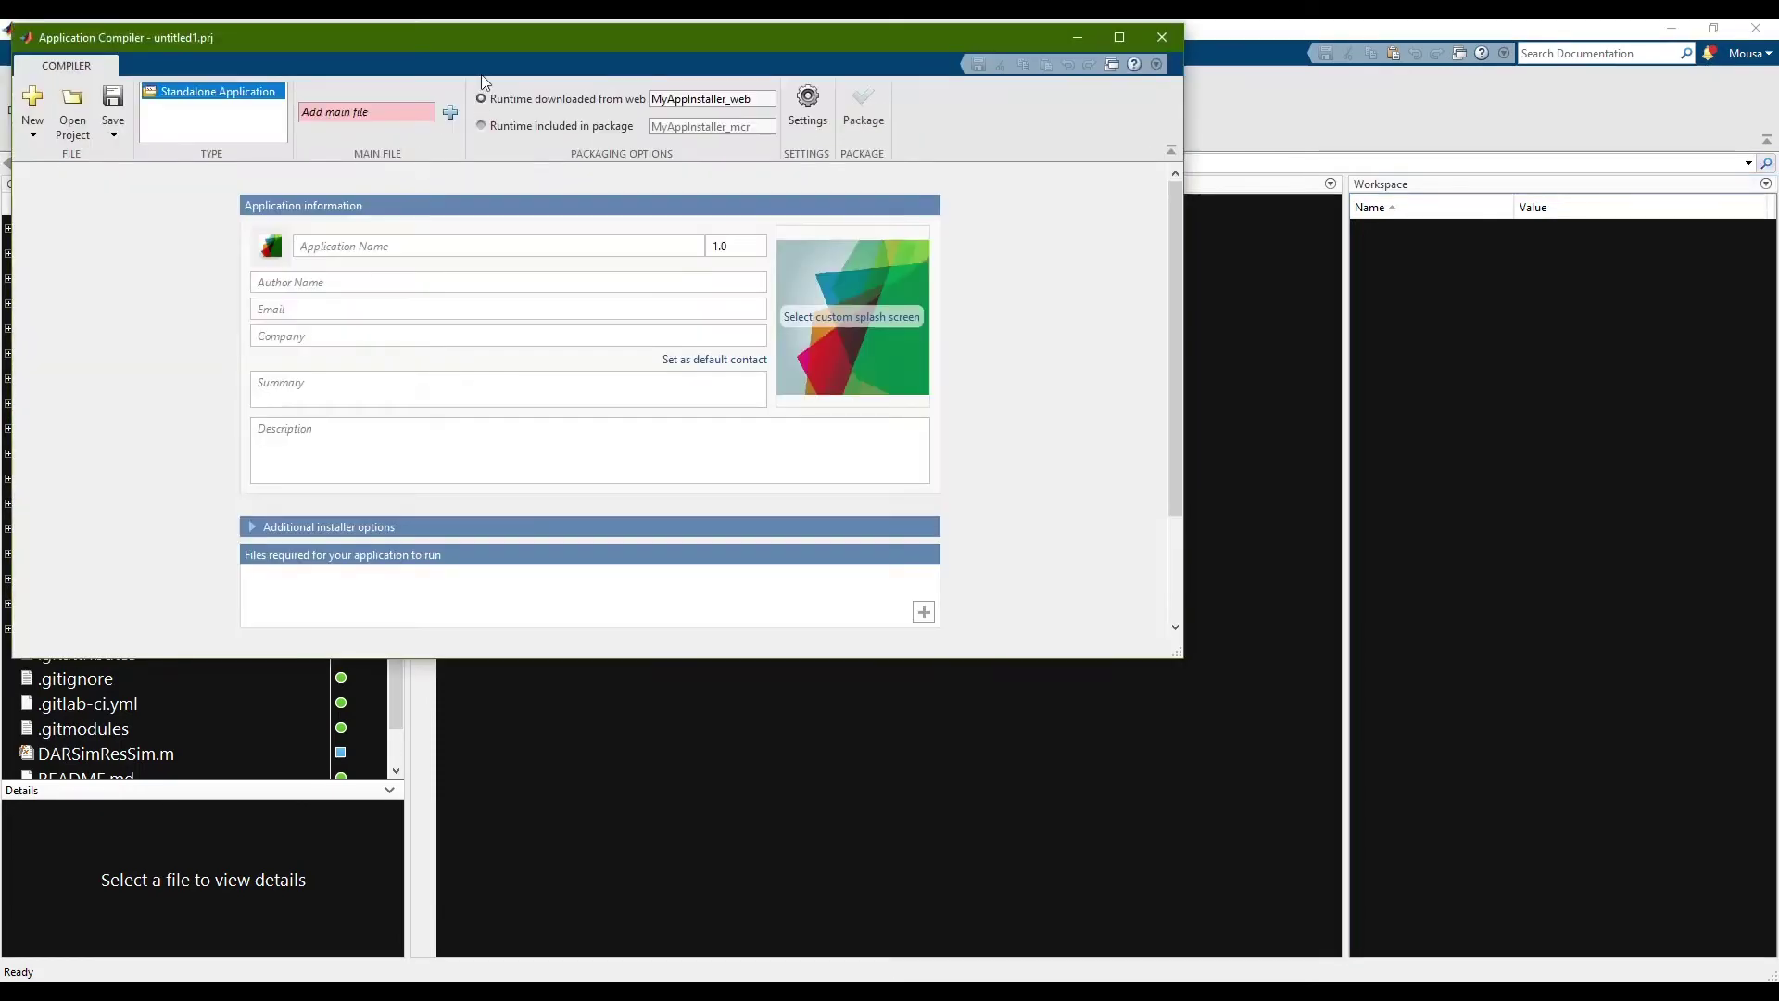
mouse_move(478, 45)
mouse_down()
mouse_move(940, 216)
mouse_move(935, 201)
mouse_up()
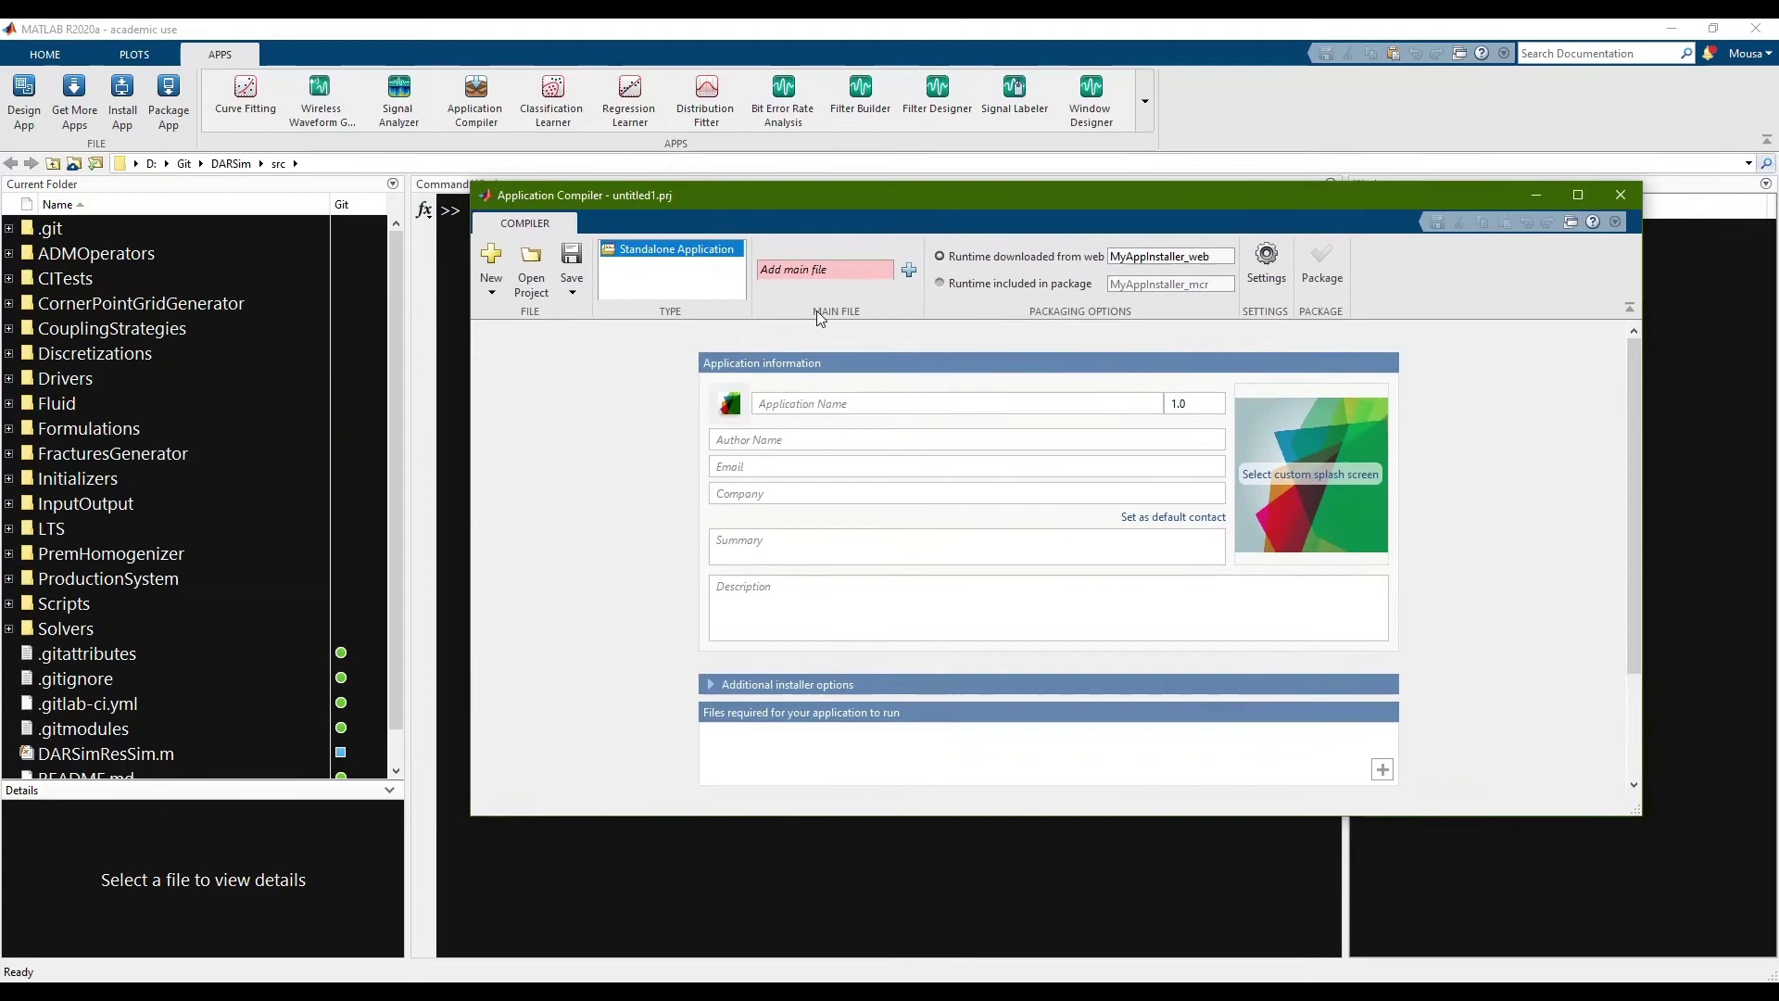
Add DARSimResSim.m from the src folder as the standalone project's main file.
click(908, 272)
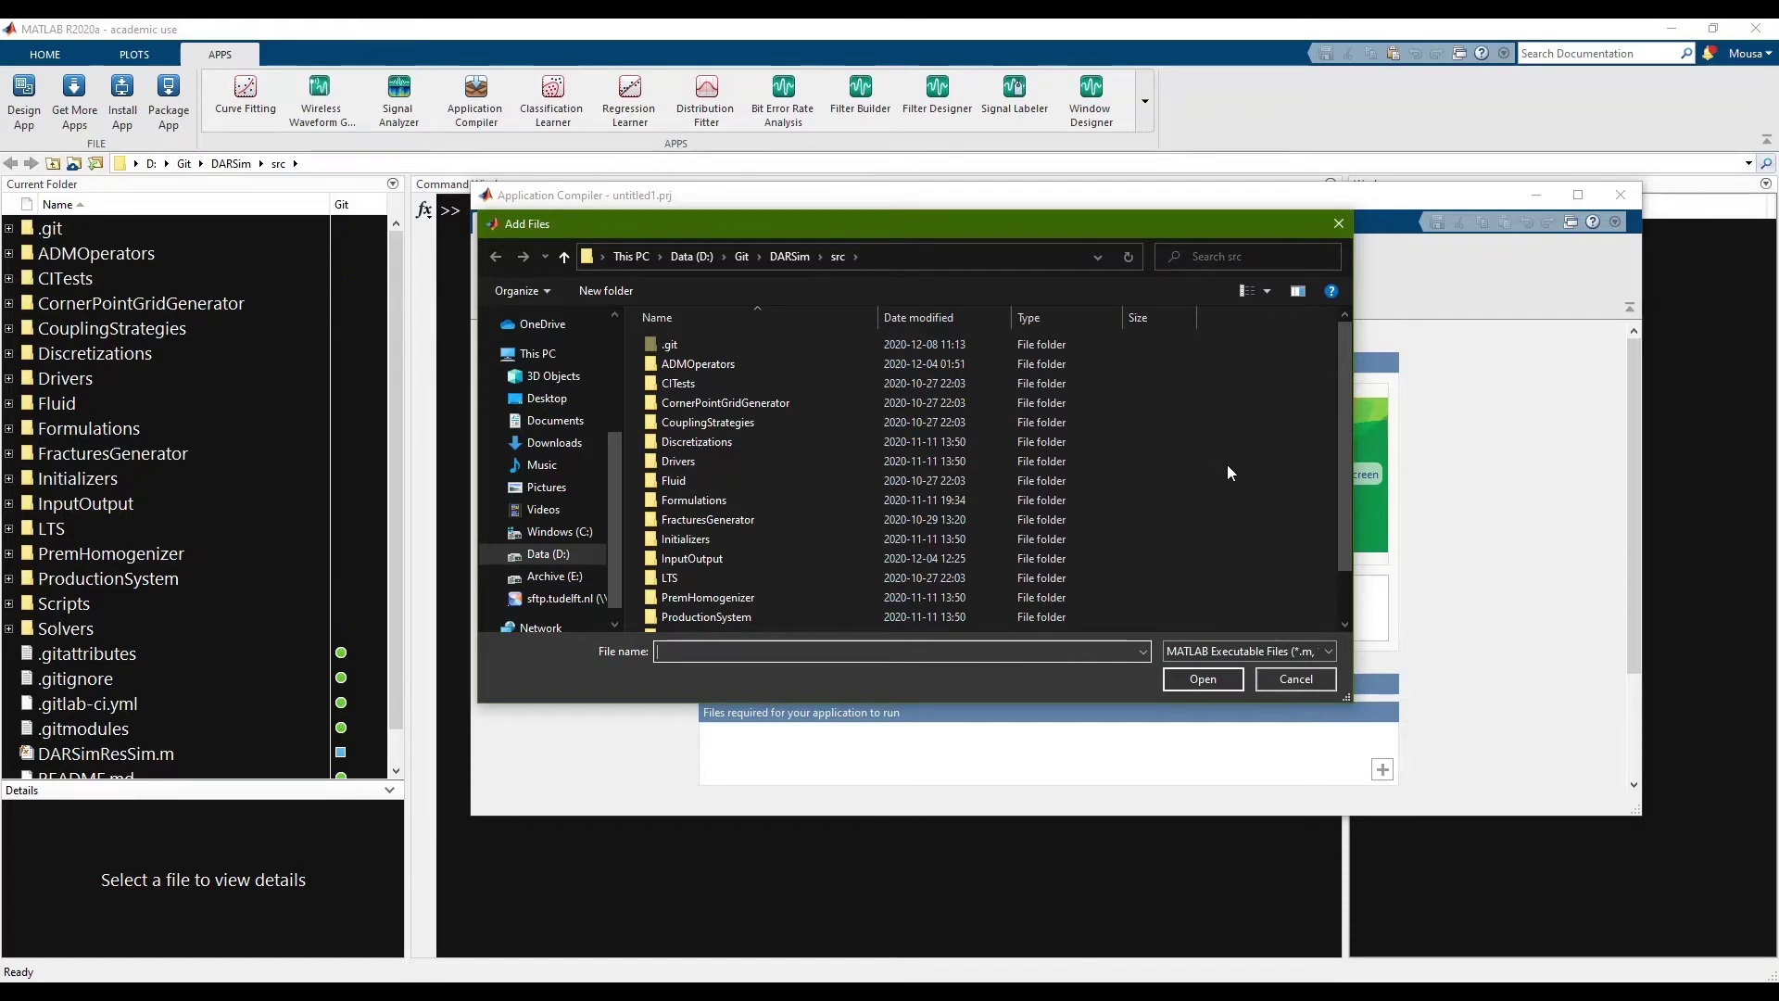
scroll(1227, 466, down, 1)
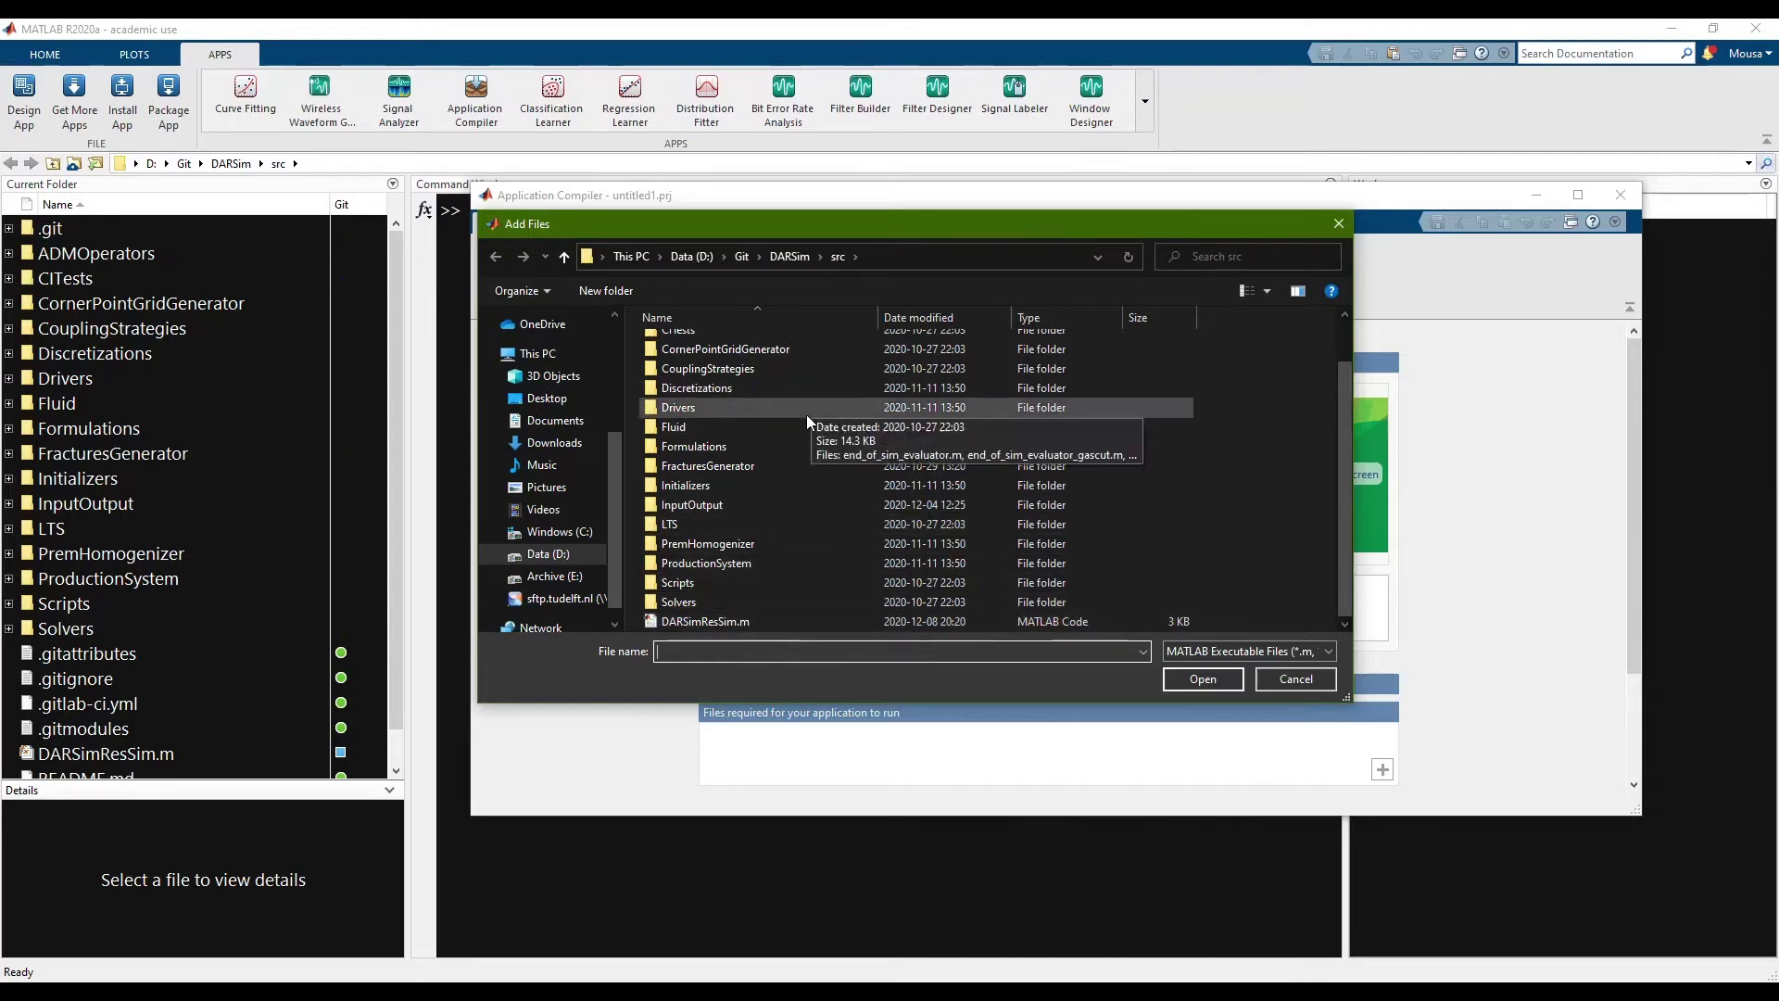
scroll(807, 414, up, 1)
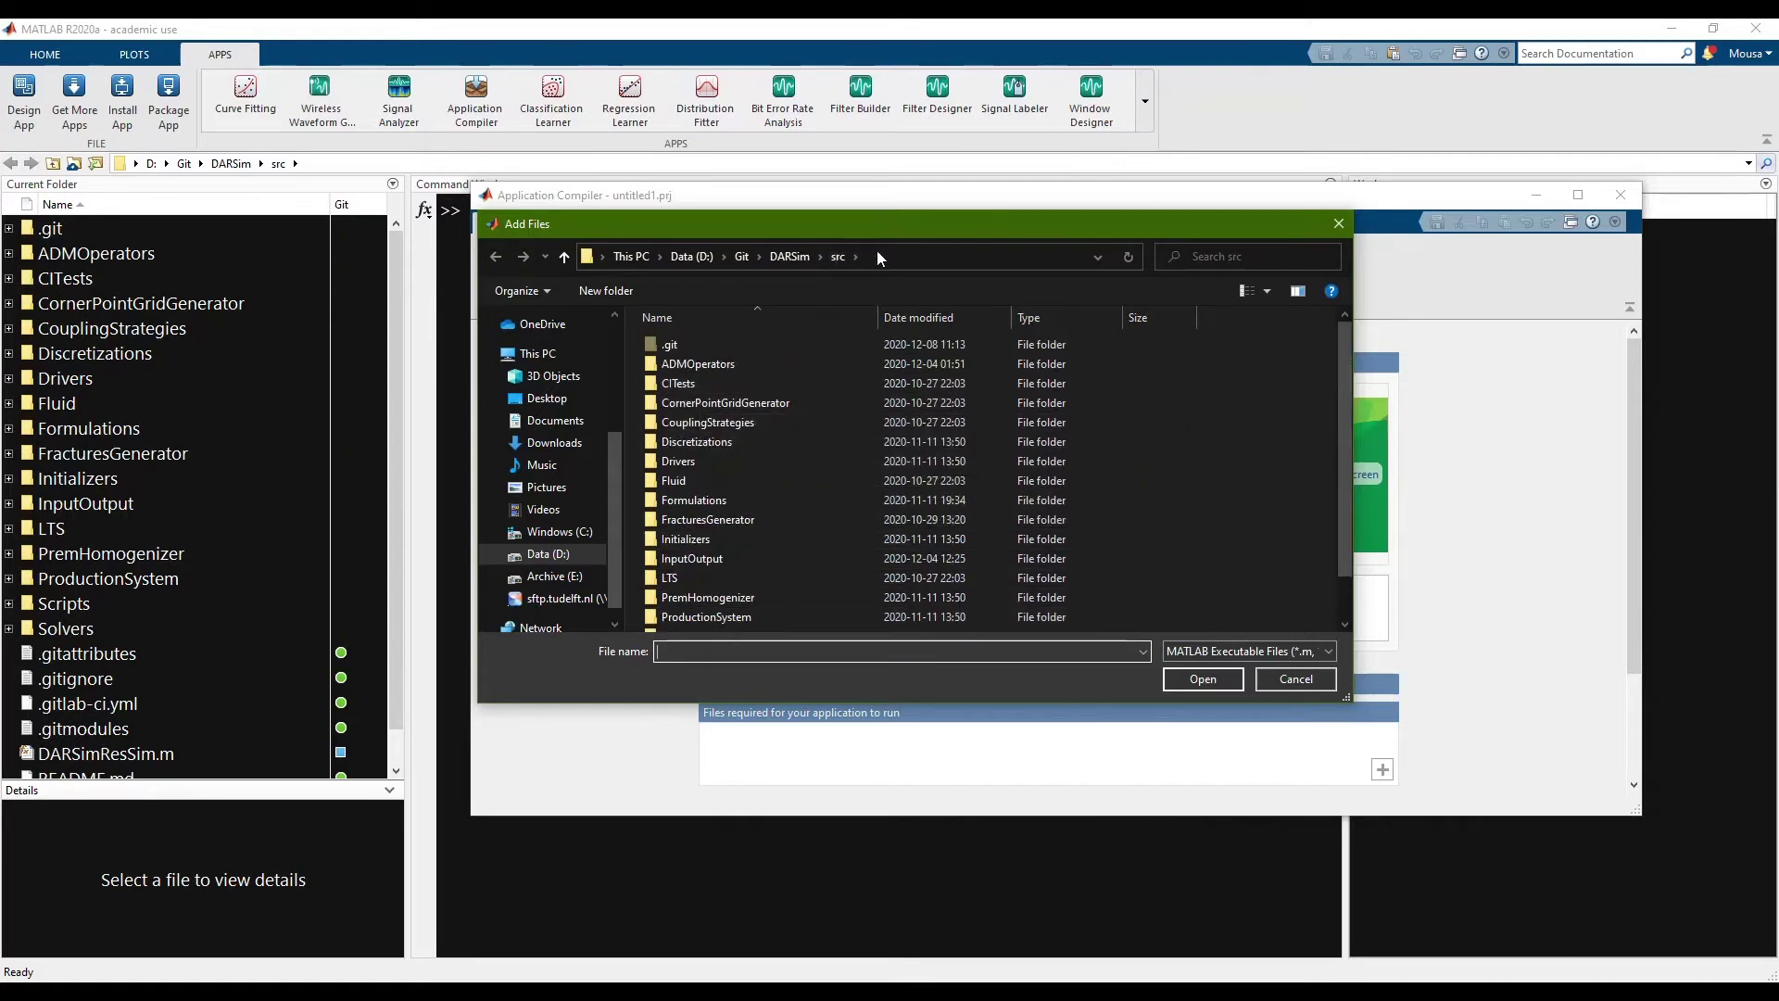
mouse_move(737, 401)
mouse_down()
mouse_move(786, 386)
mouse_move(711, 372)
mouse_up()
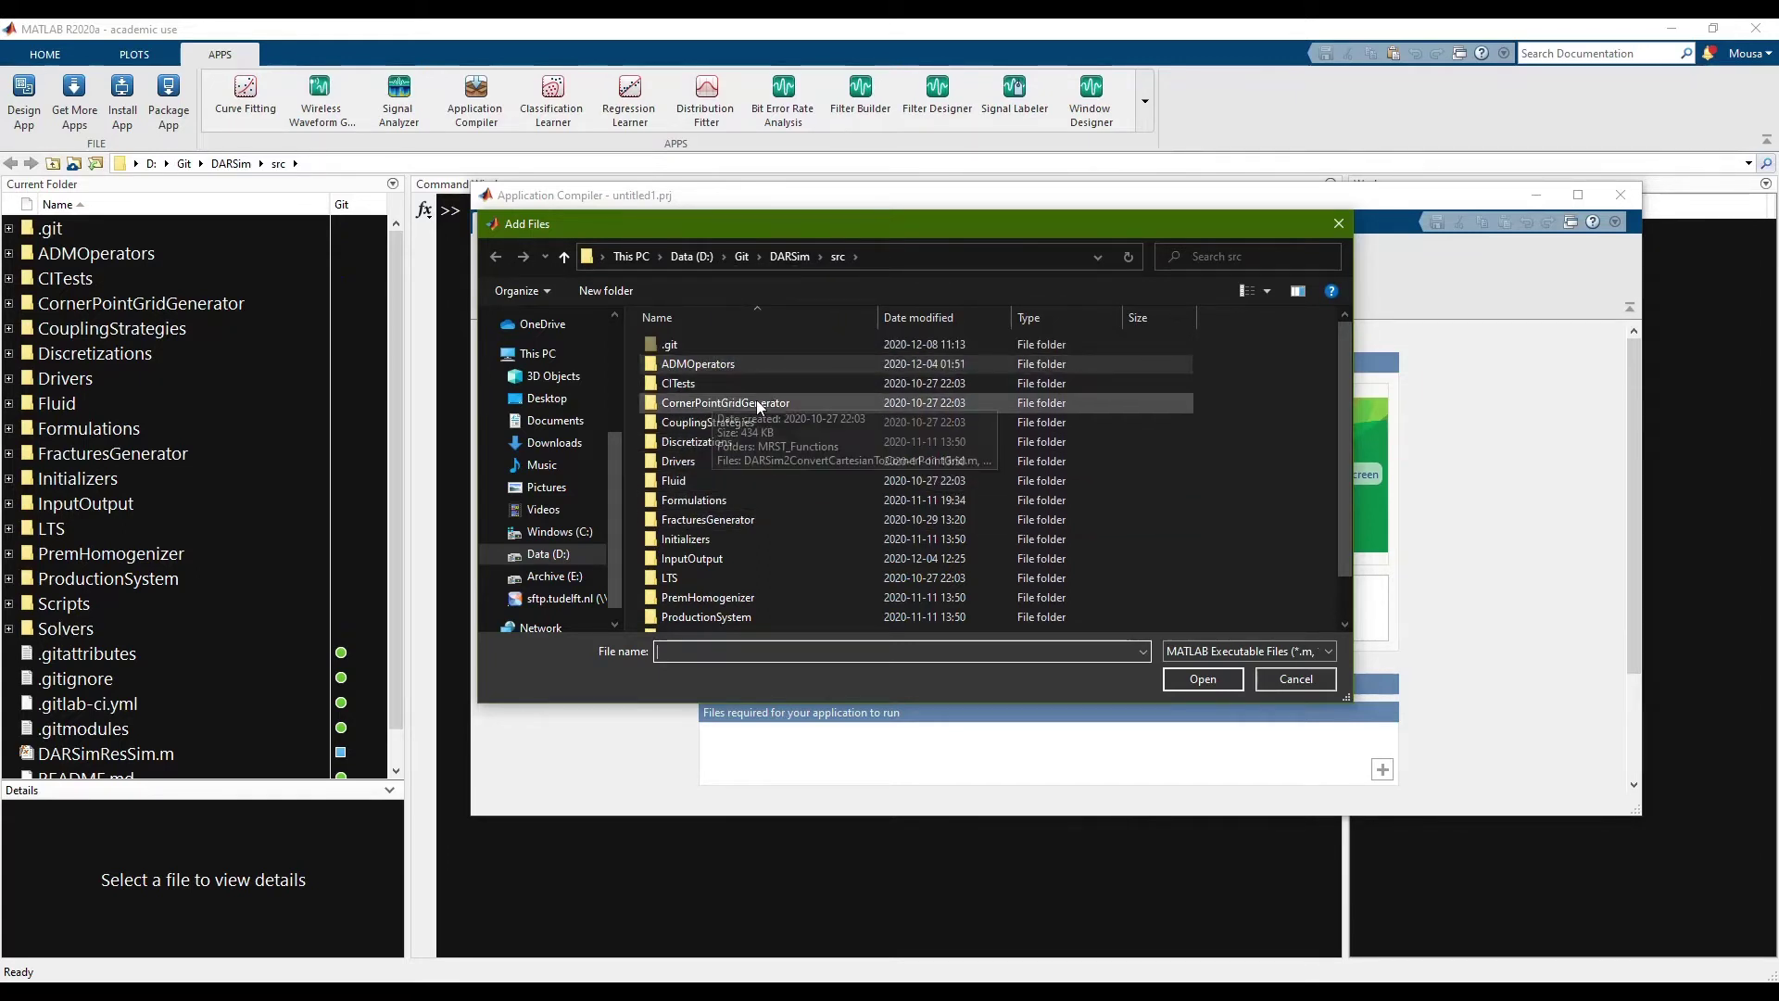
scroll(845, 388, down, 1)
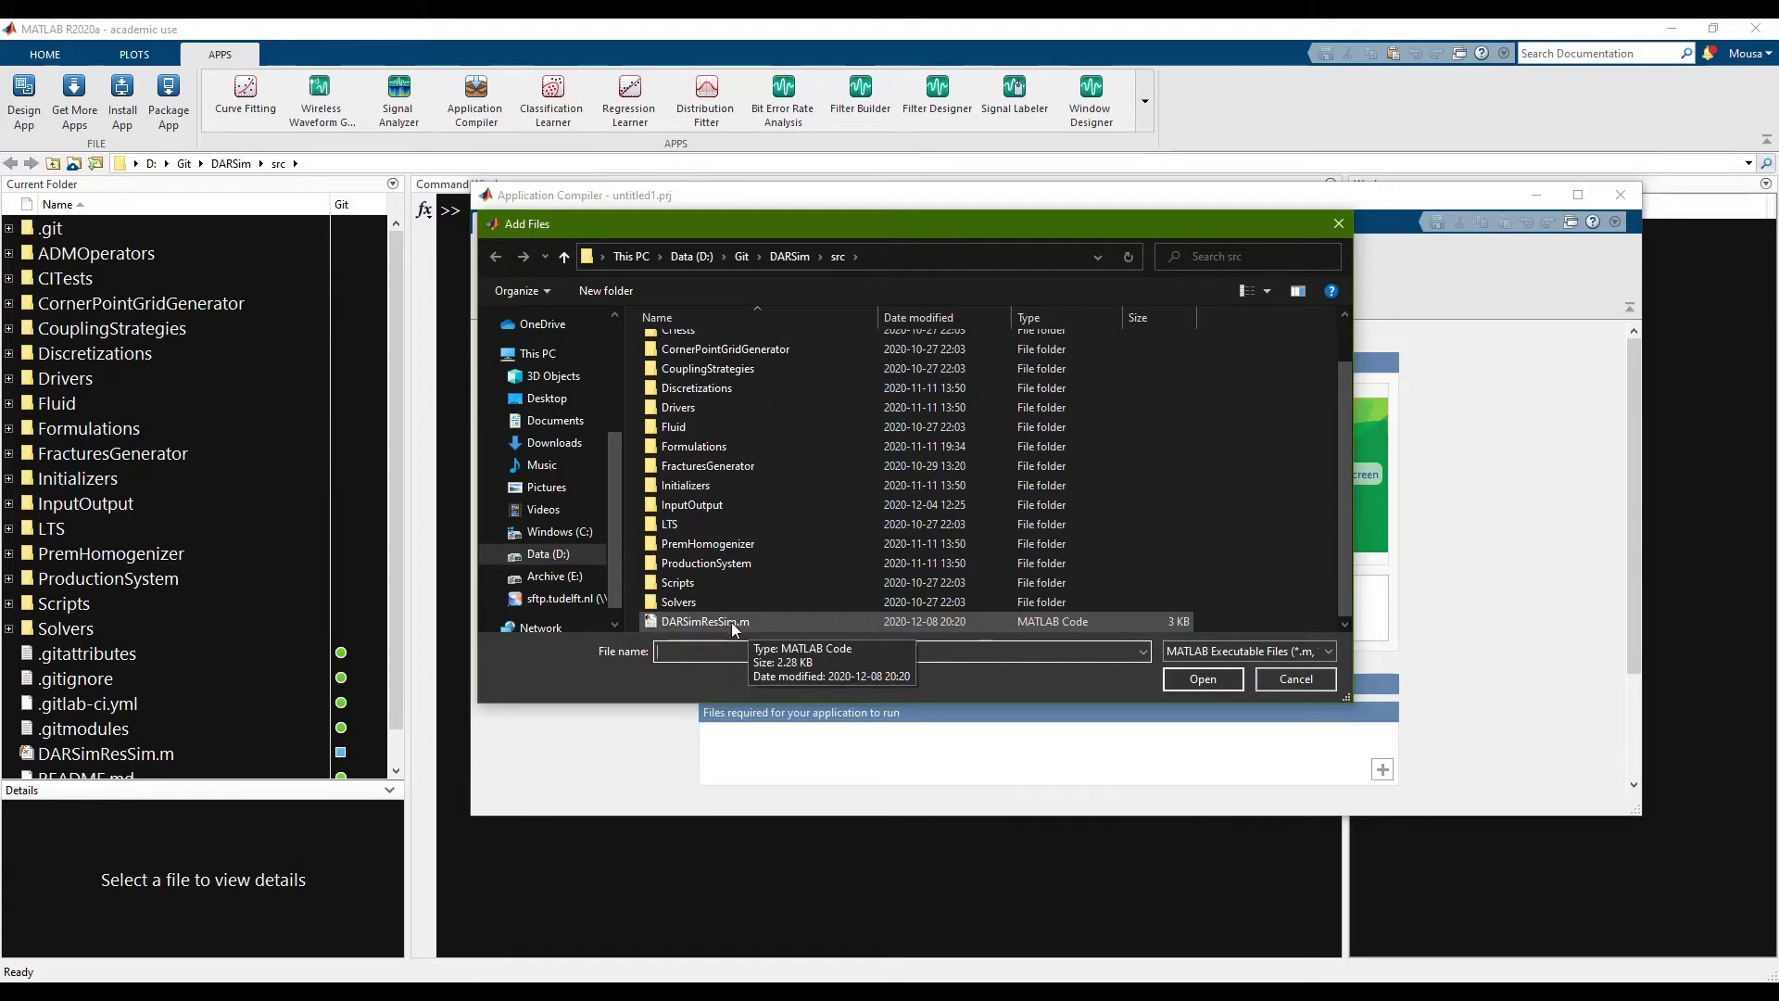
click(673, 624)
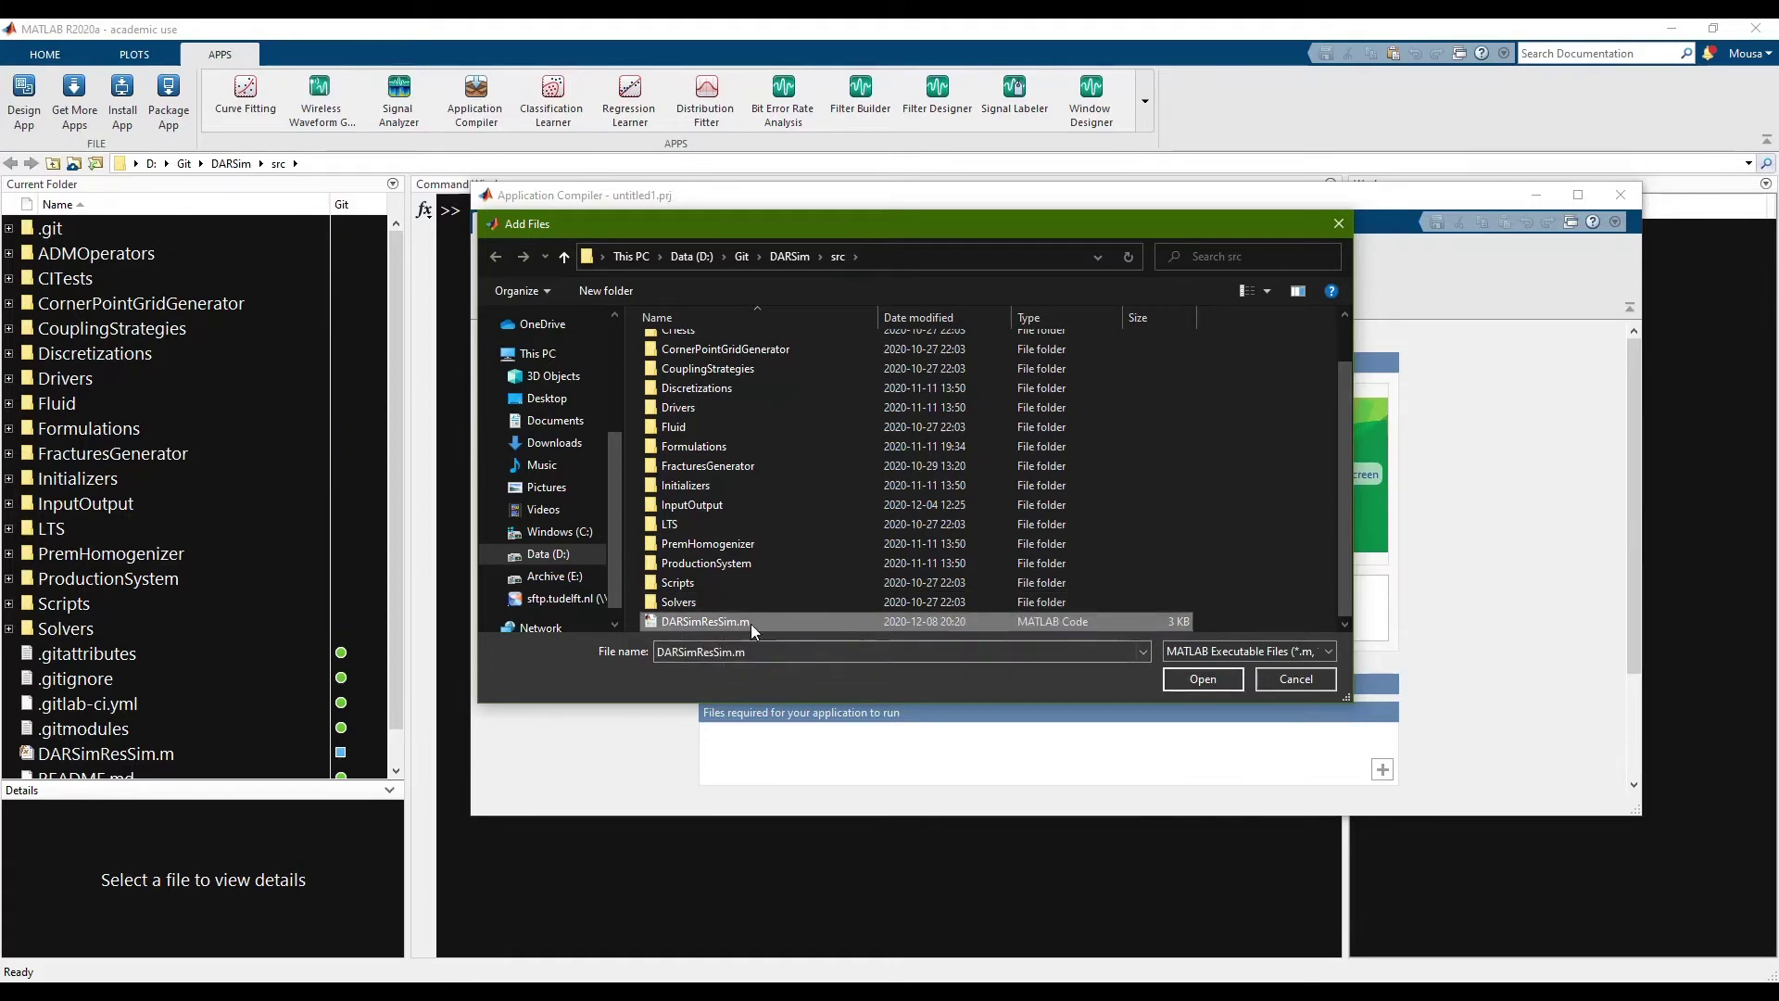
click(1203, 683)
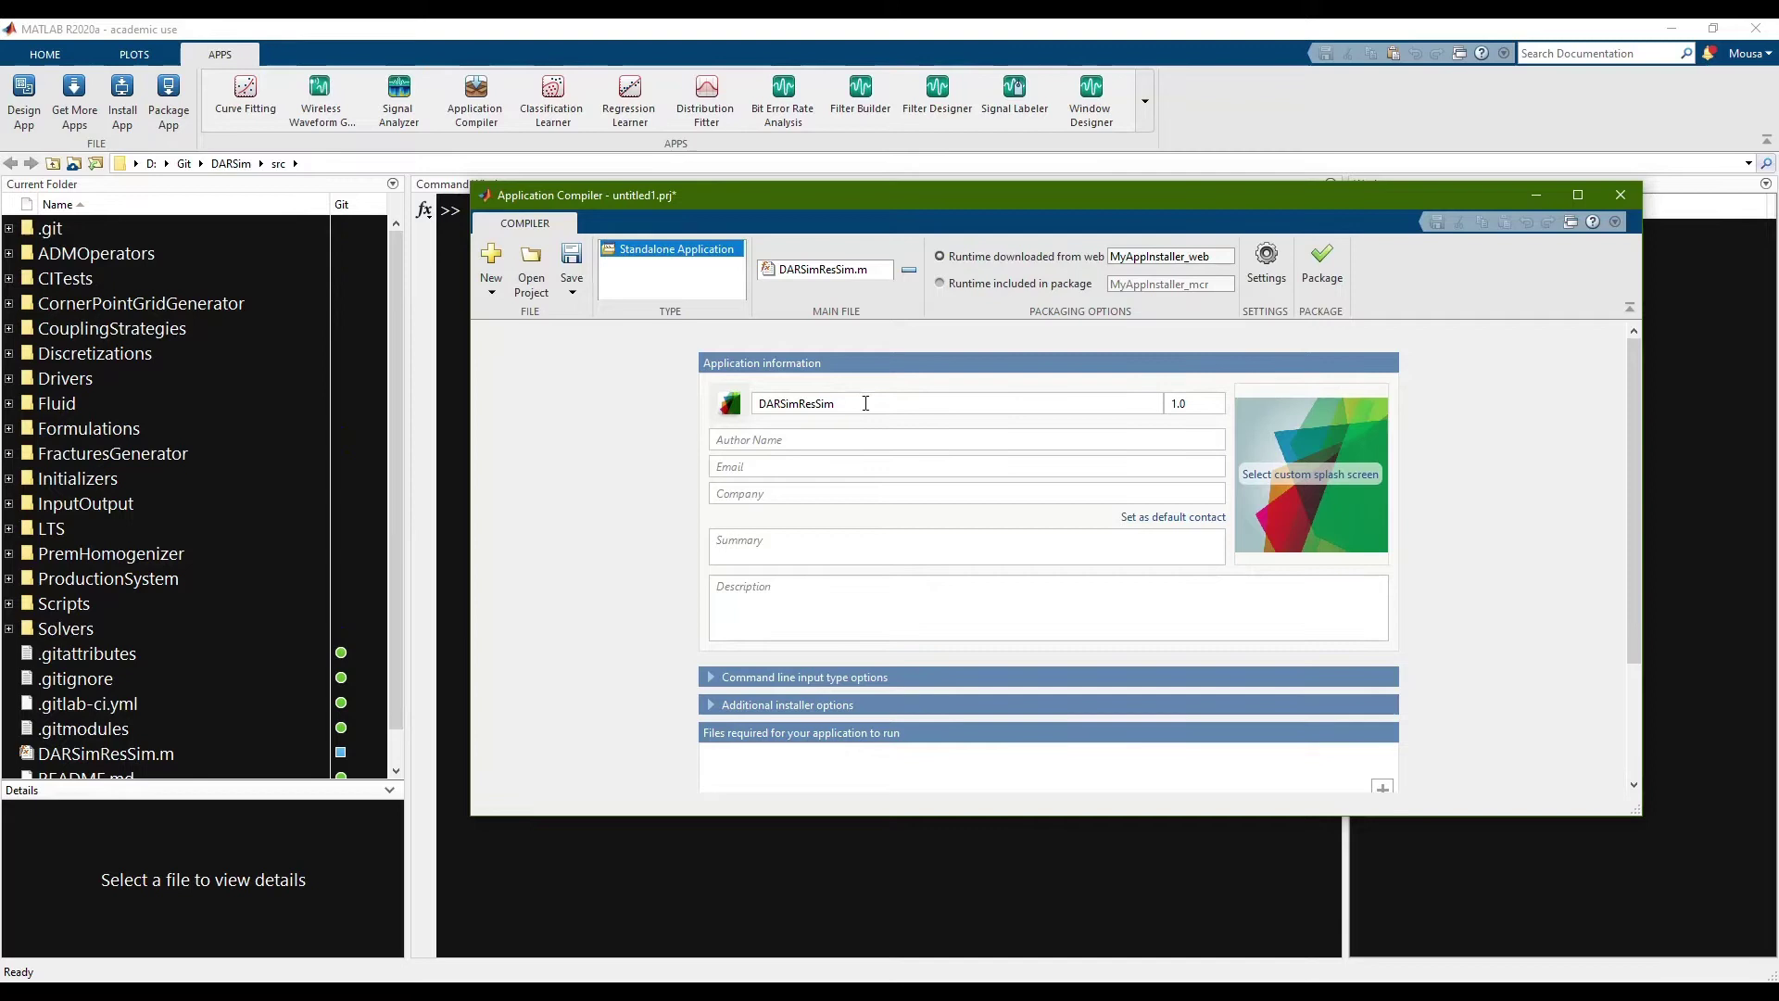
Check the application name DARSimResSim and keep the version at 1.0.
drag(836, 403, 760, 404)
click(1193, 400)
drag(1201, 405, 1169, 403)
click(1219, 403)
click(1218, 404)
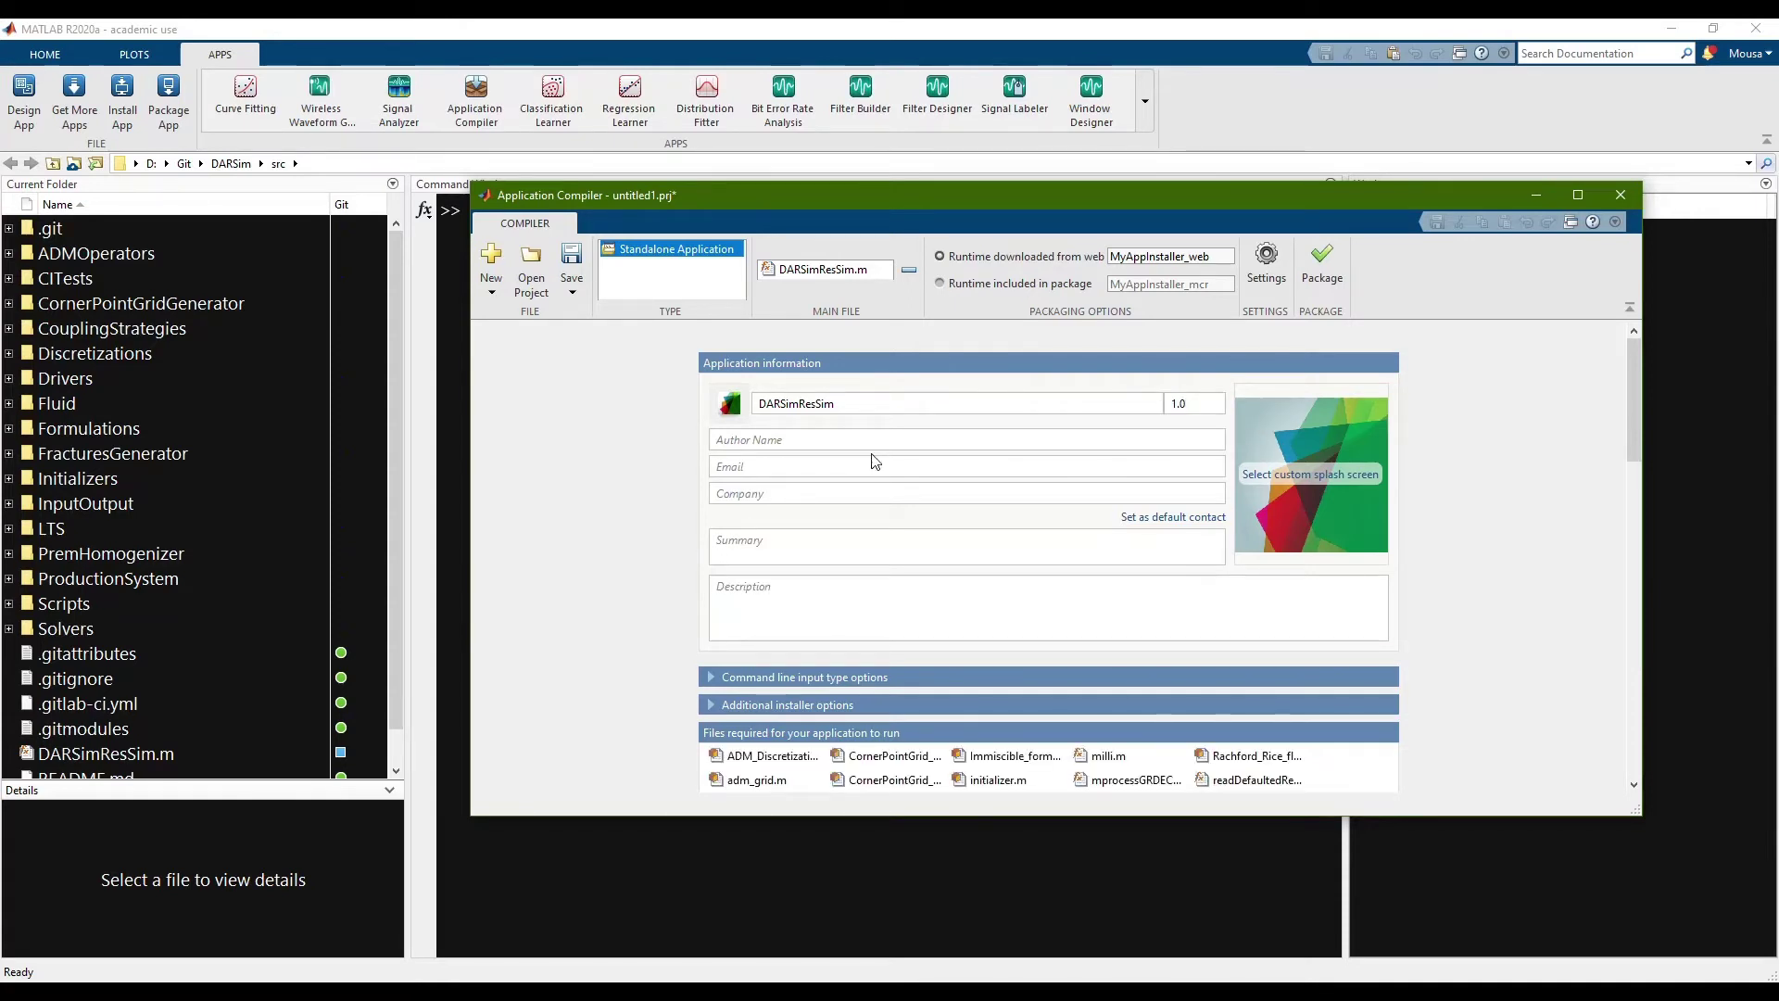
Enter the author name, contact e-mail and company TU Delft.
click(819, 440)
text(Mousa Hossei)
text(n)
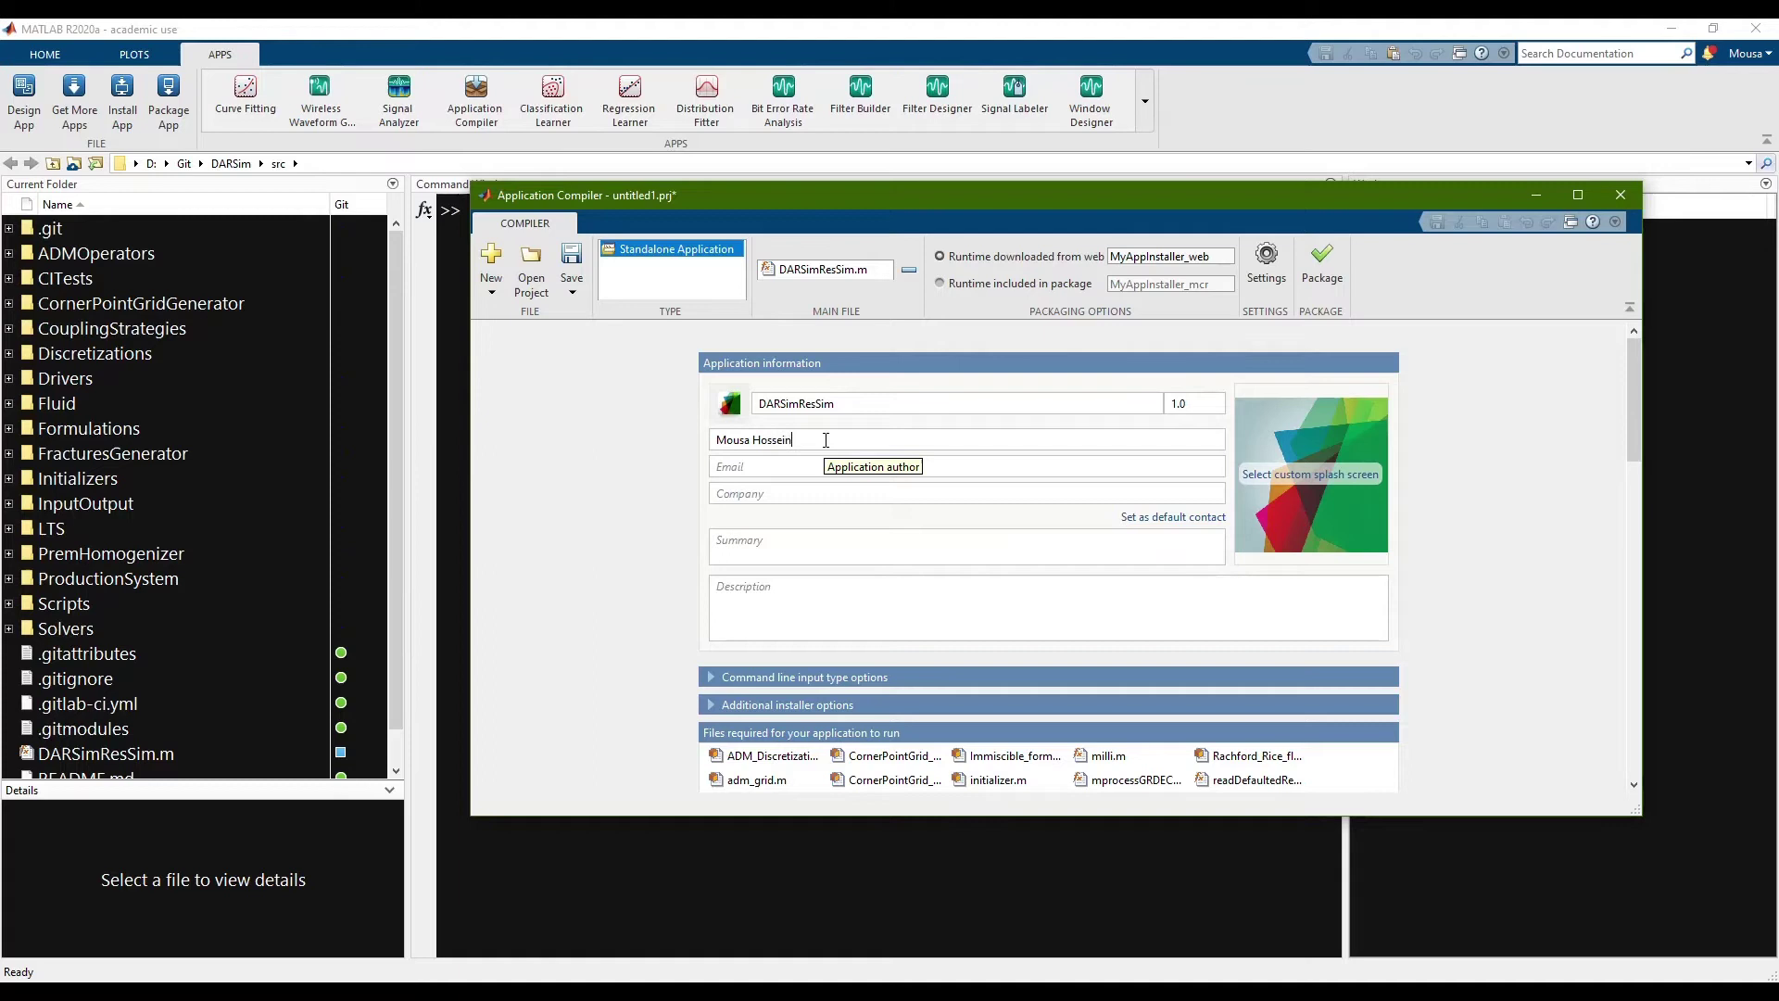
text(ehr)
click(788, 472)
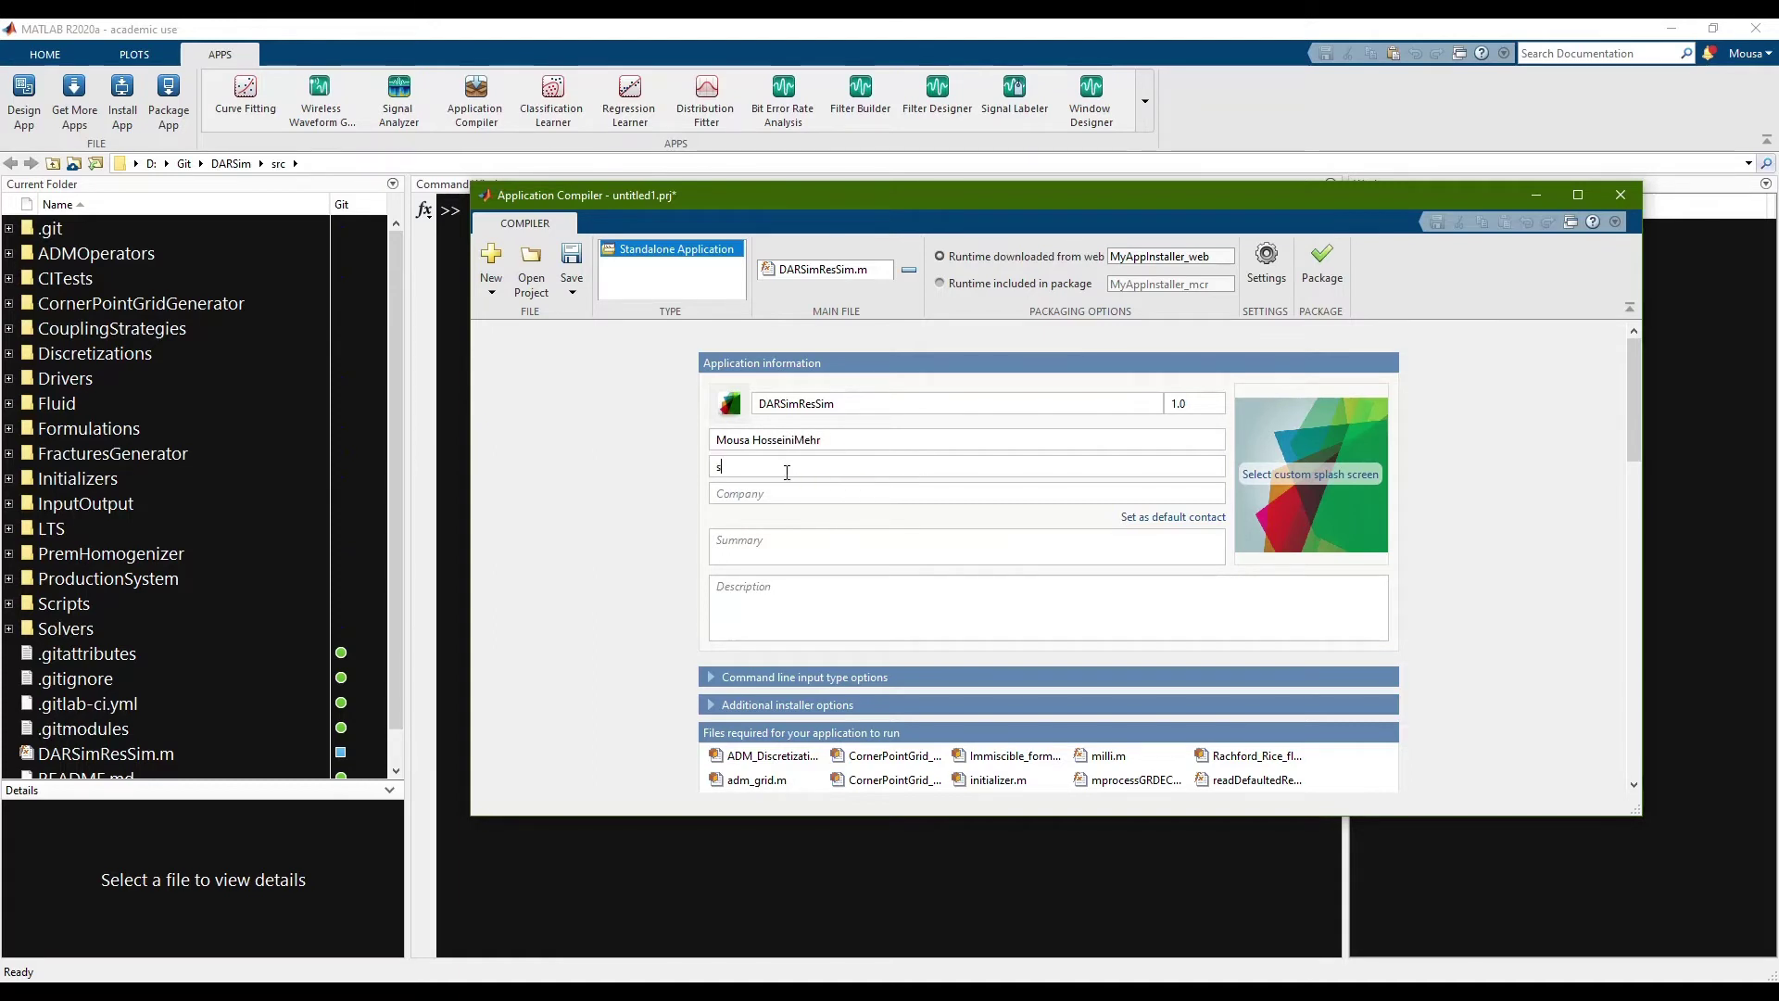
click(822, 498)
click(817, 541)
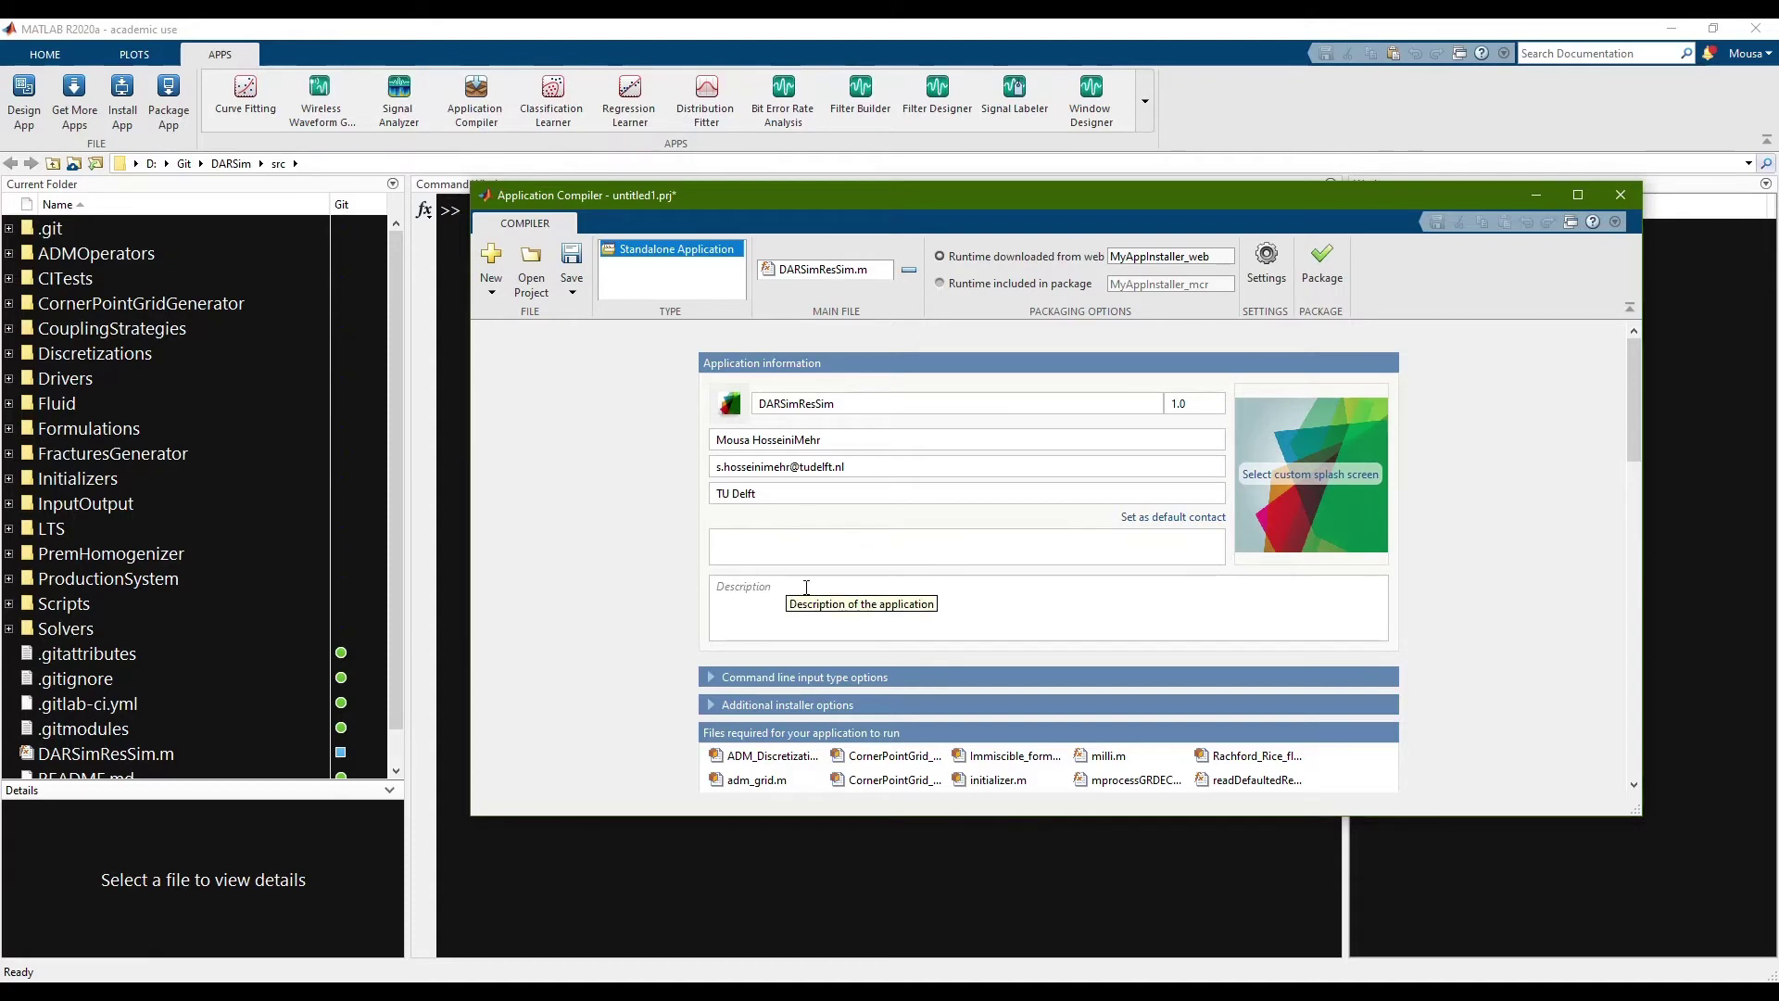
Write the description 'In order to run, follow these steps:' with numbered lines 1-, 2-, 3-.
click(769, 611)
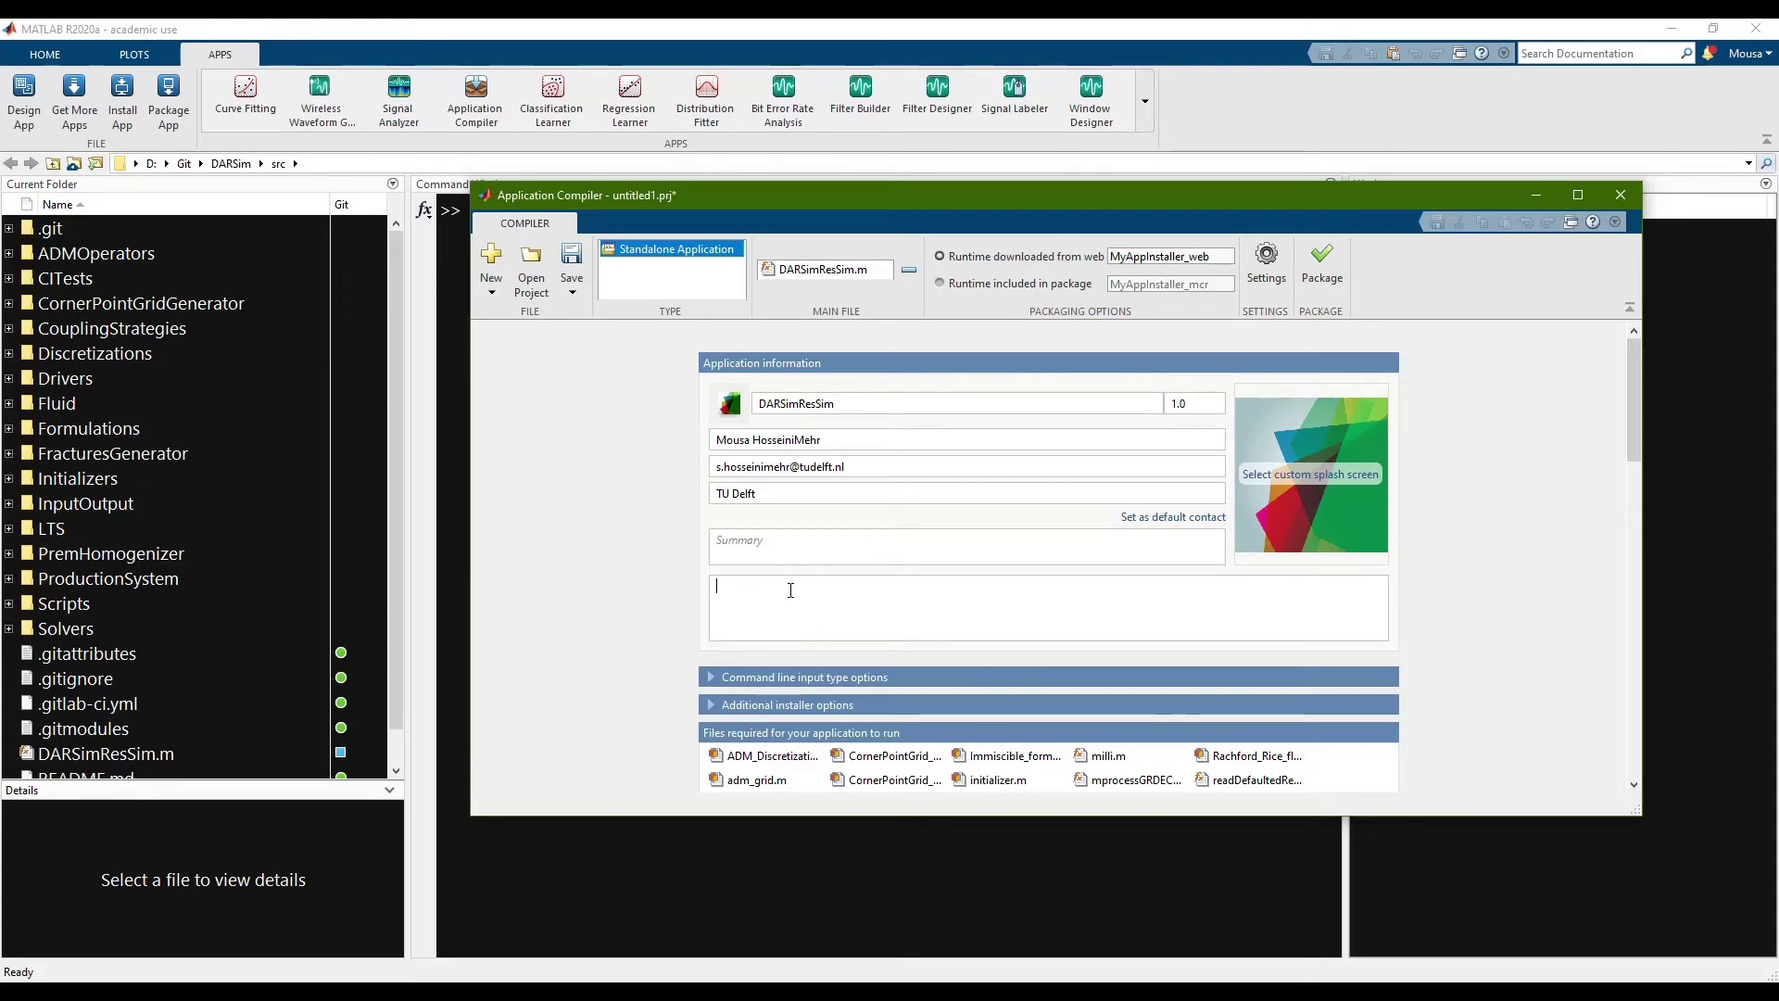
text(In ord)
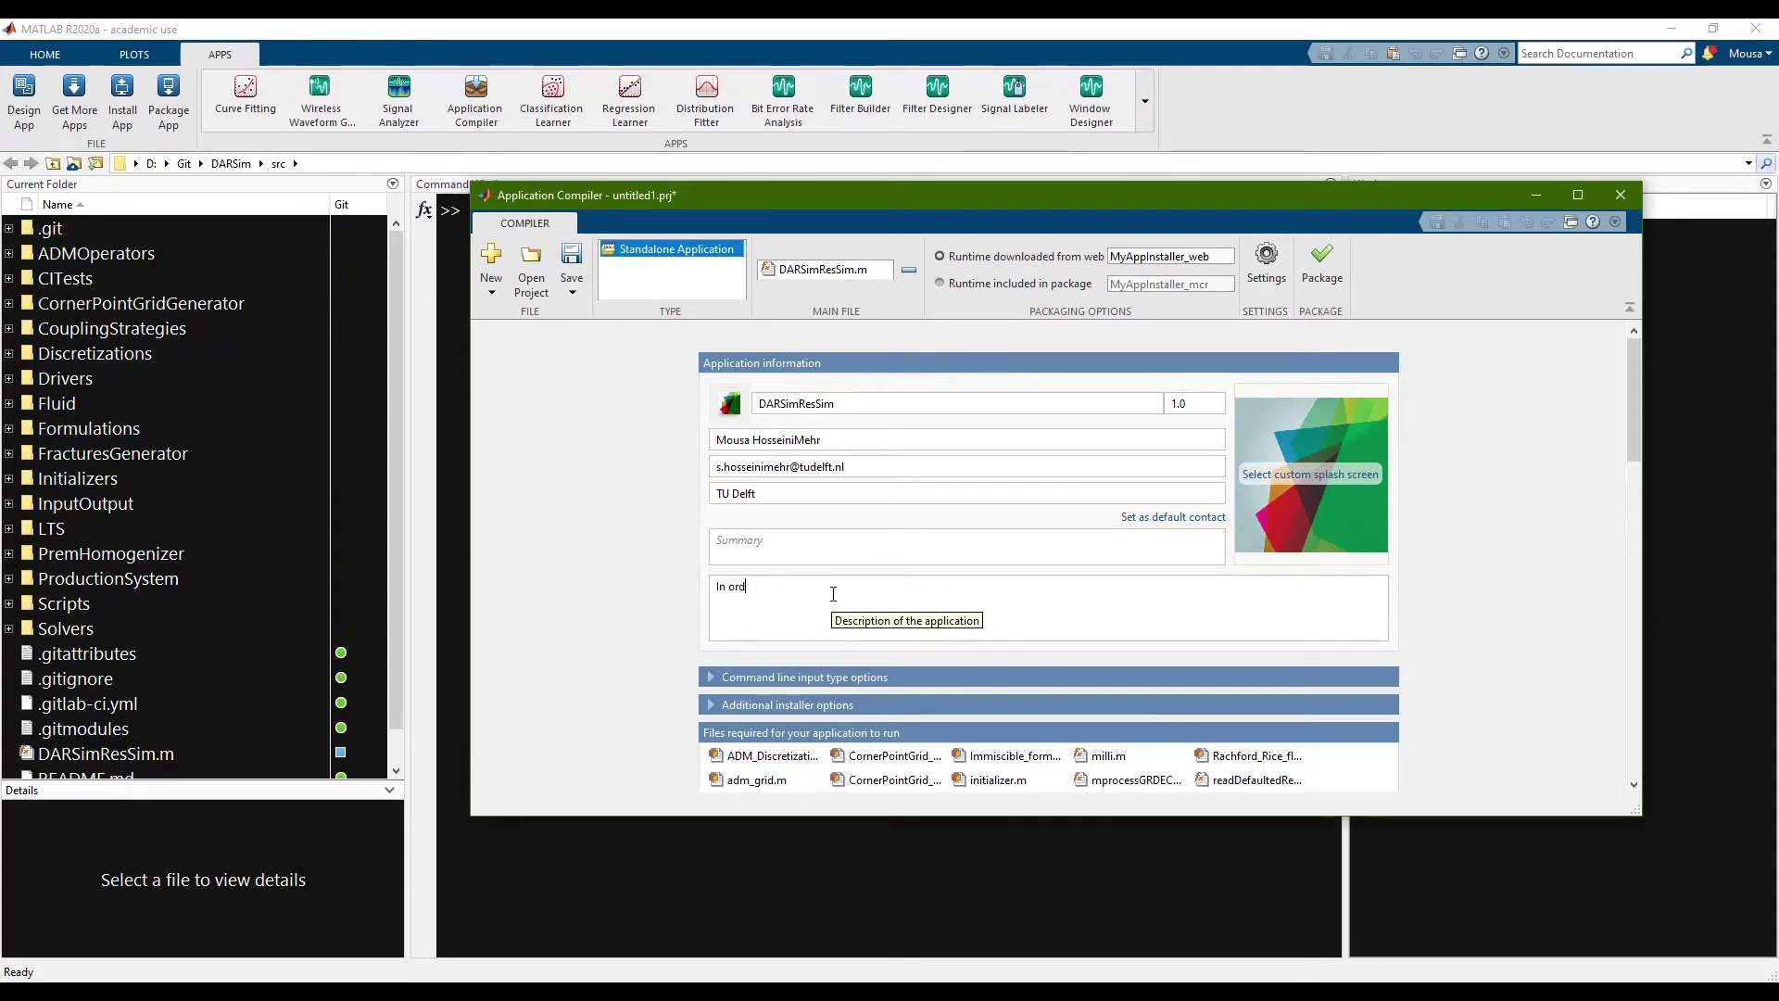
text(er to)
text(n Fo)
text(thes)
text(1-)
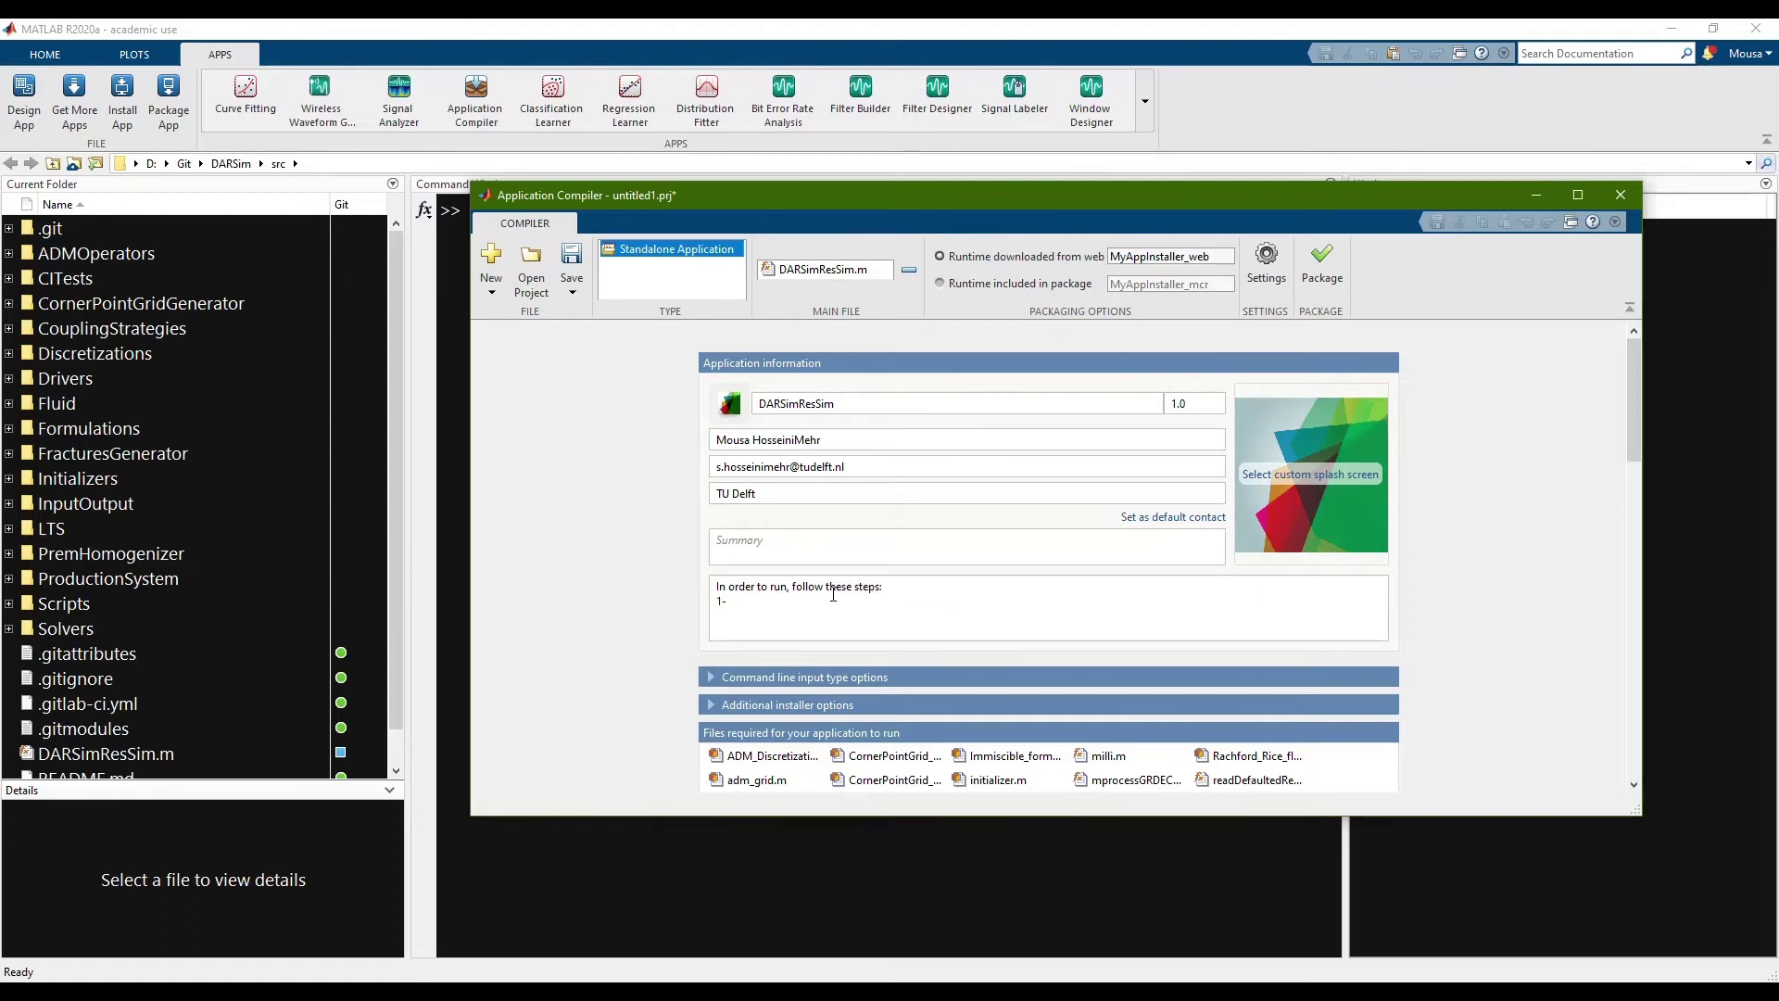
key(Return)
text(2- )
text(3-)
key(ctrl+a)
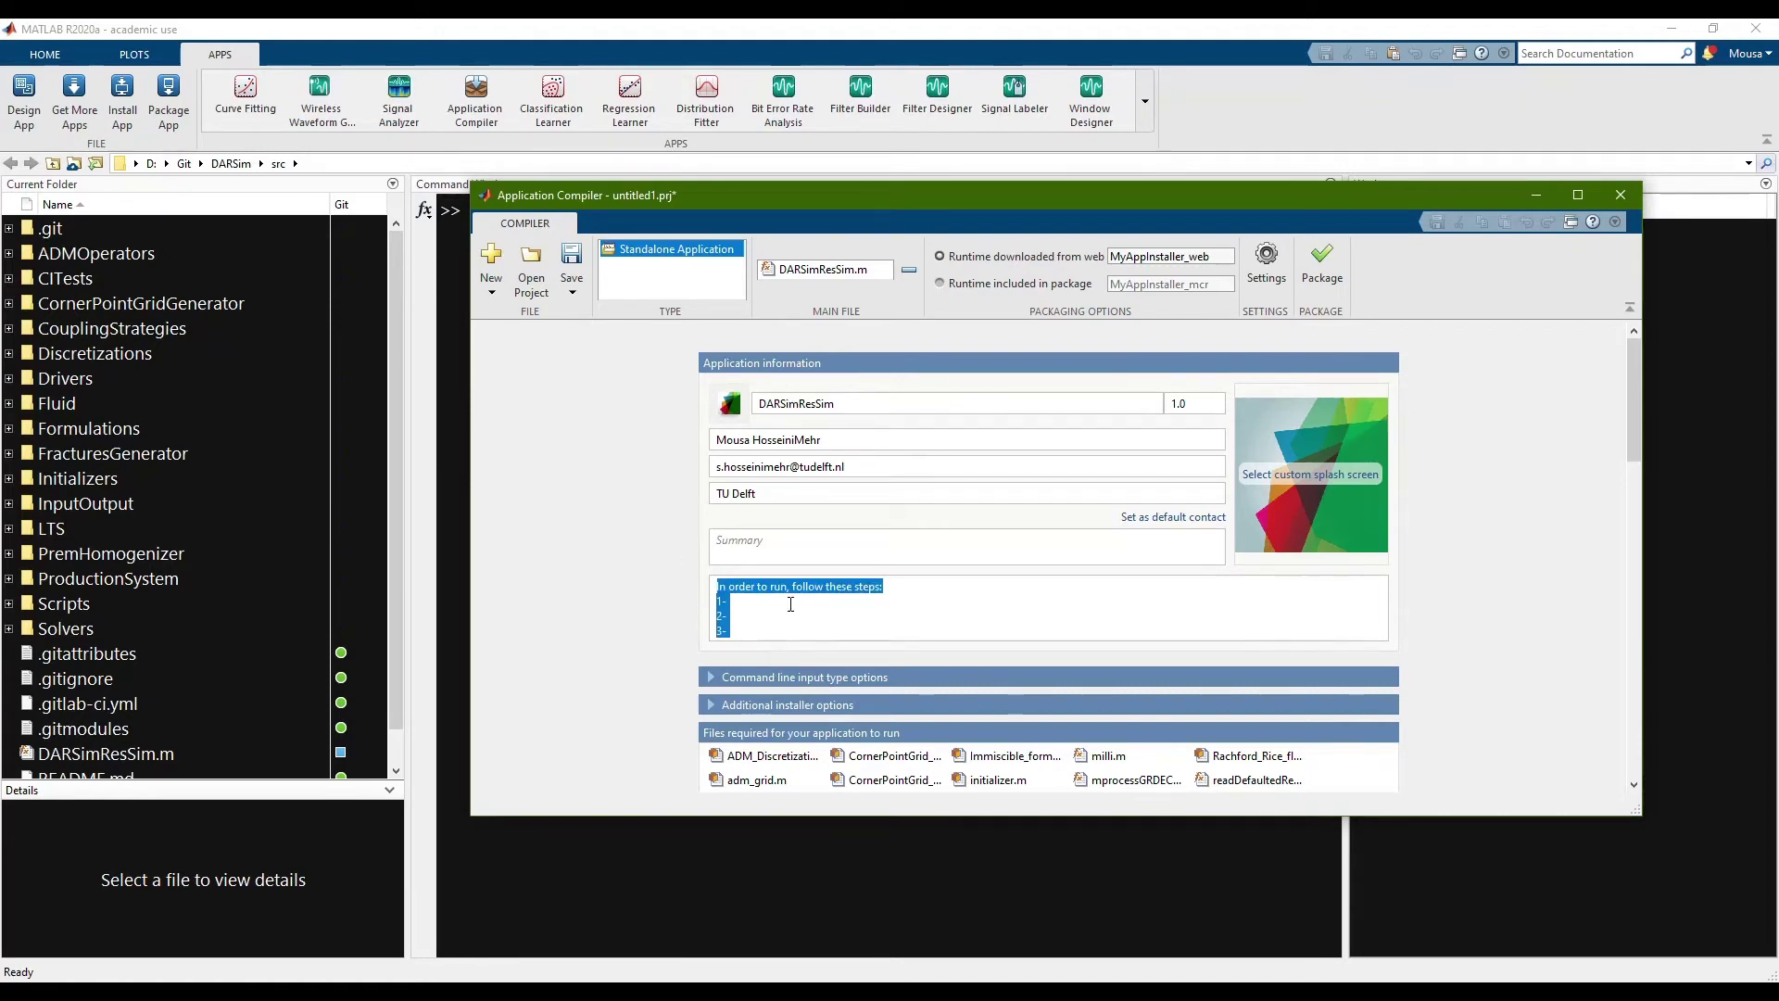
click(807, 606)
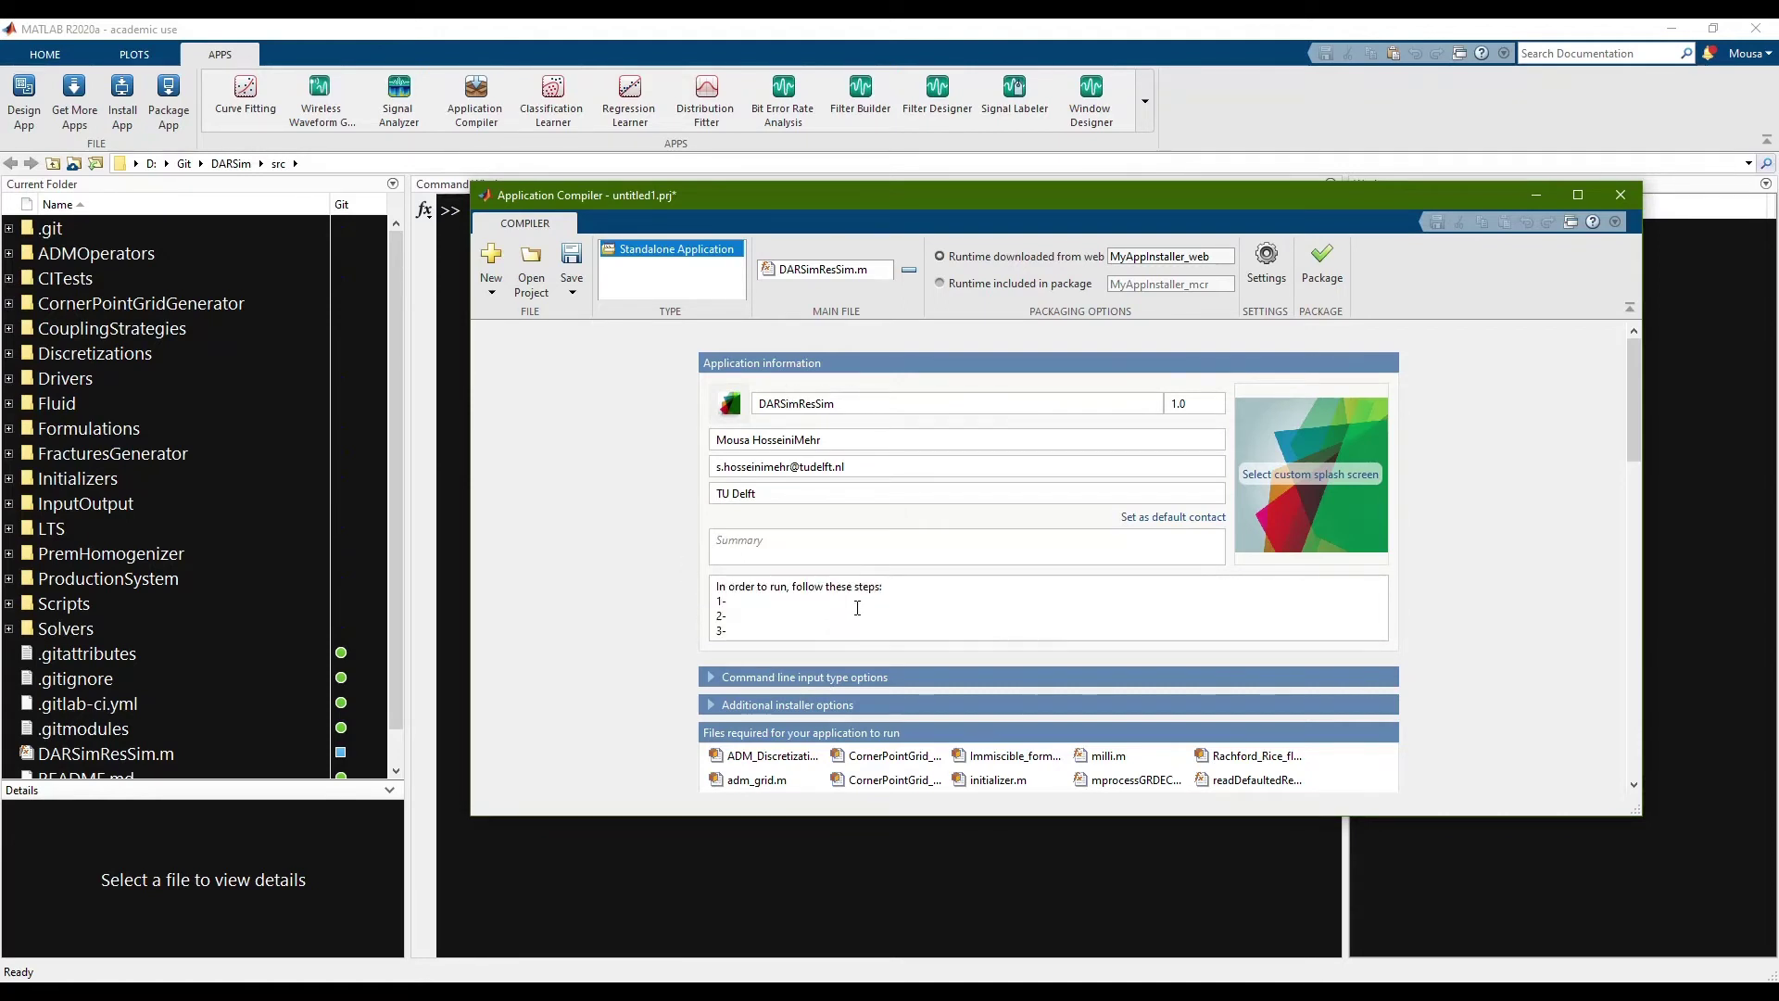
scroll(858, 672, down, 1)
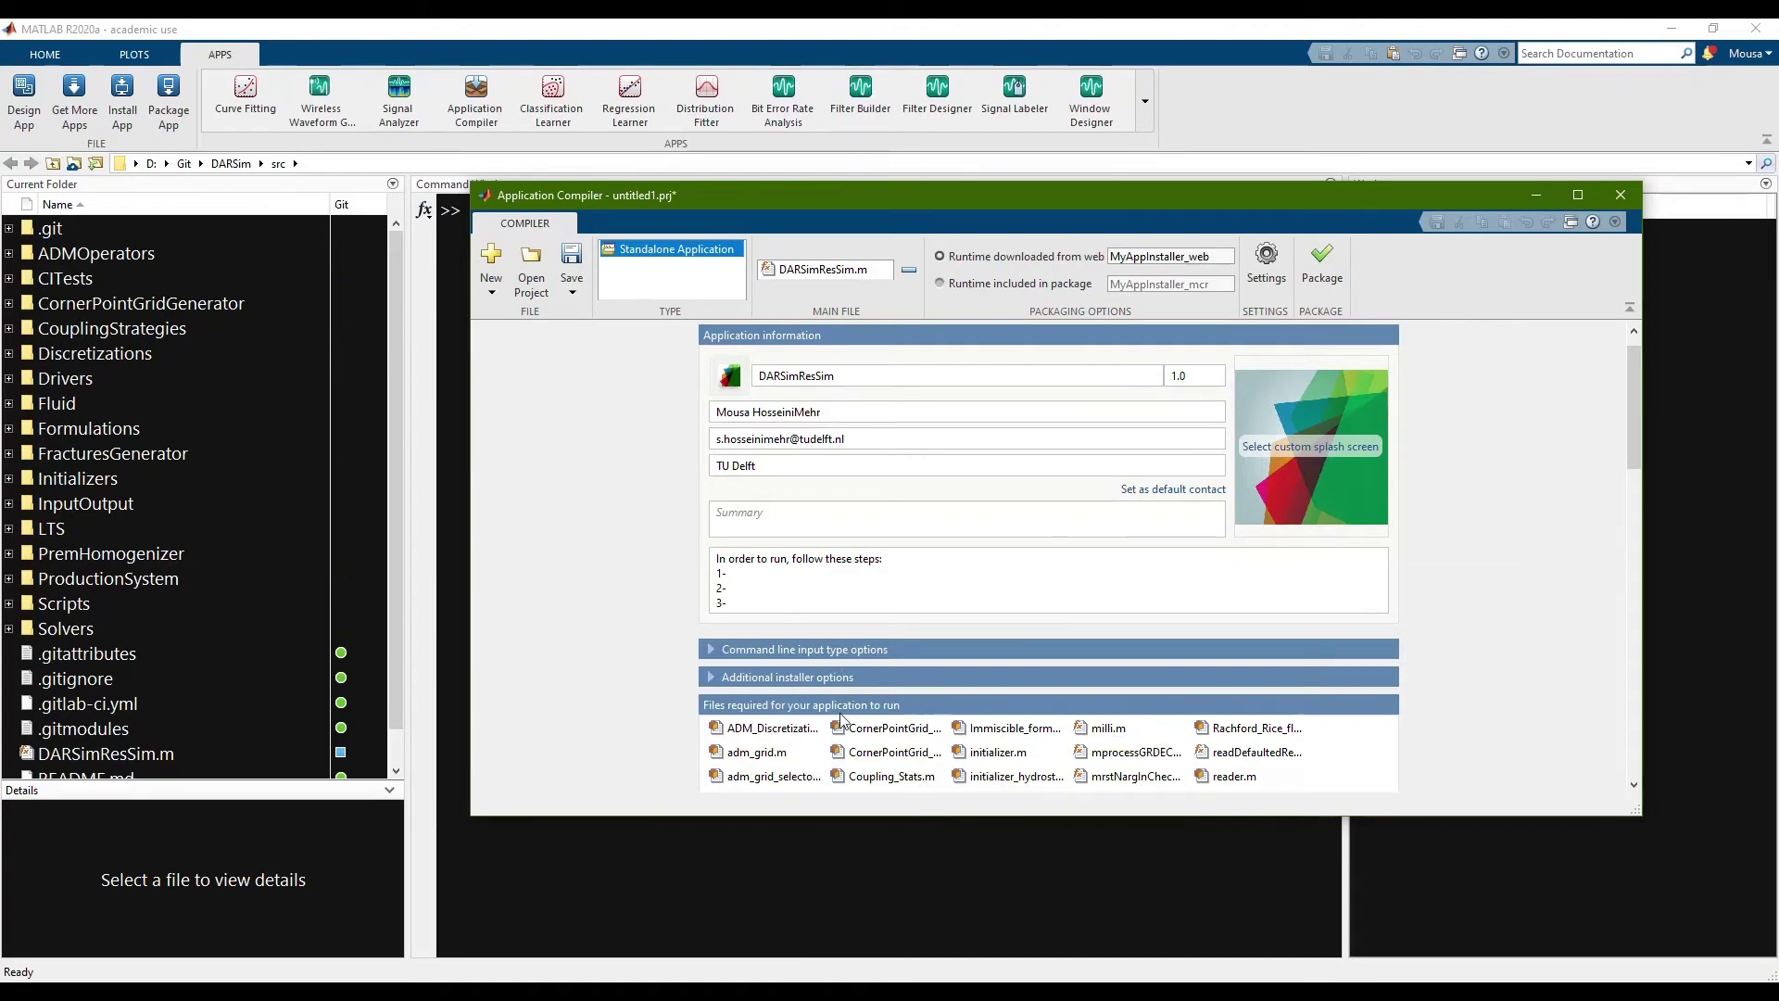
Package the app, saving DARSimResSim.prj in the DARSim folder instead of src.
click(1322, 265)
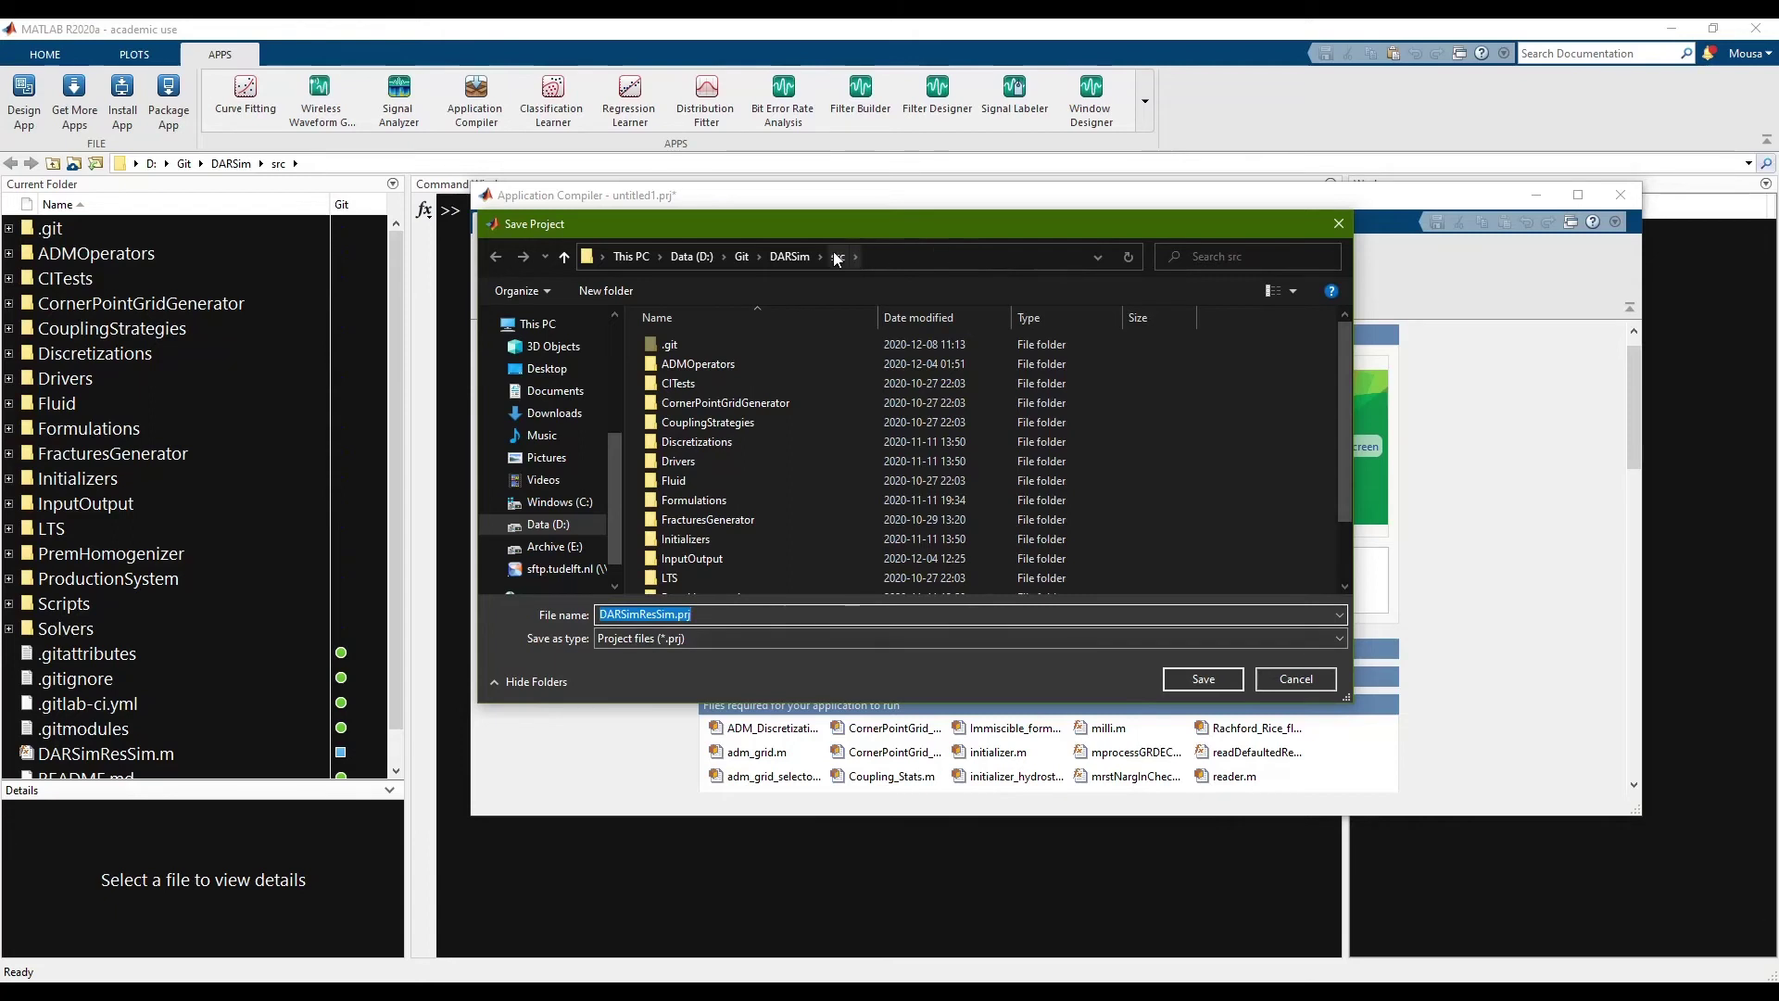
click(788, 256)
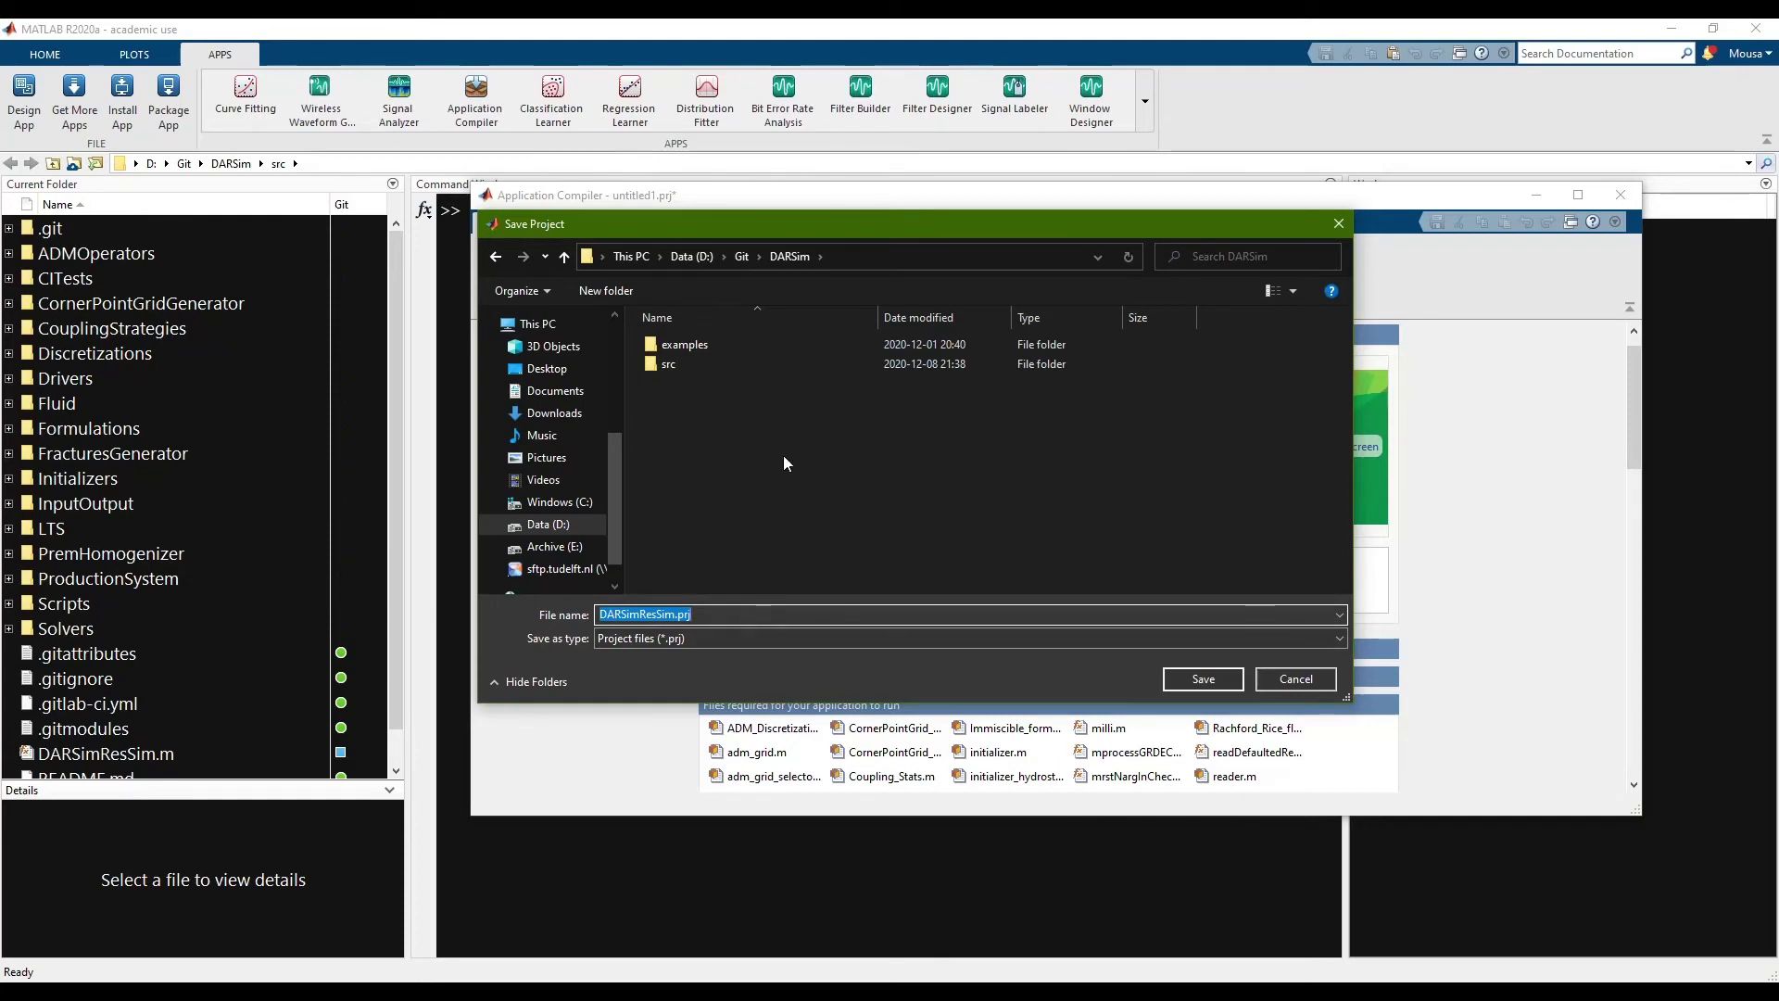
click(1205, 680)
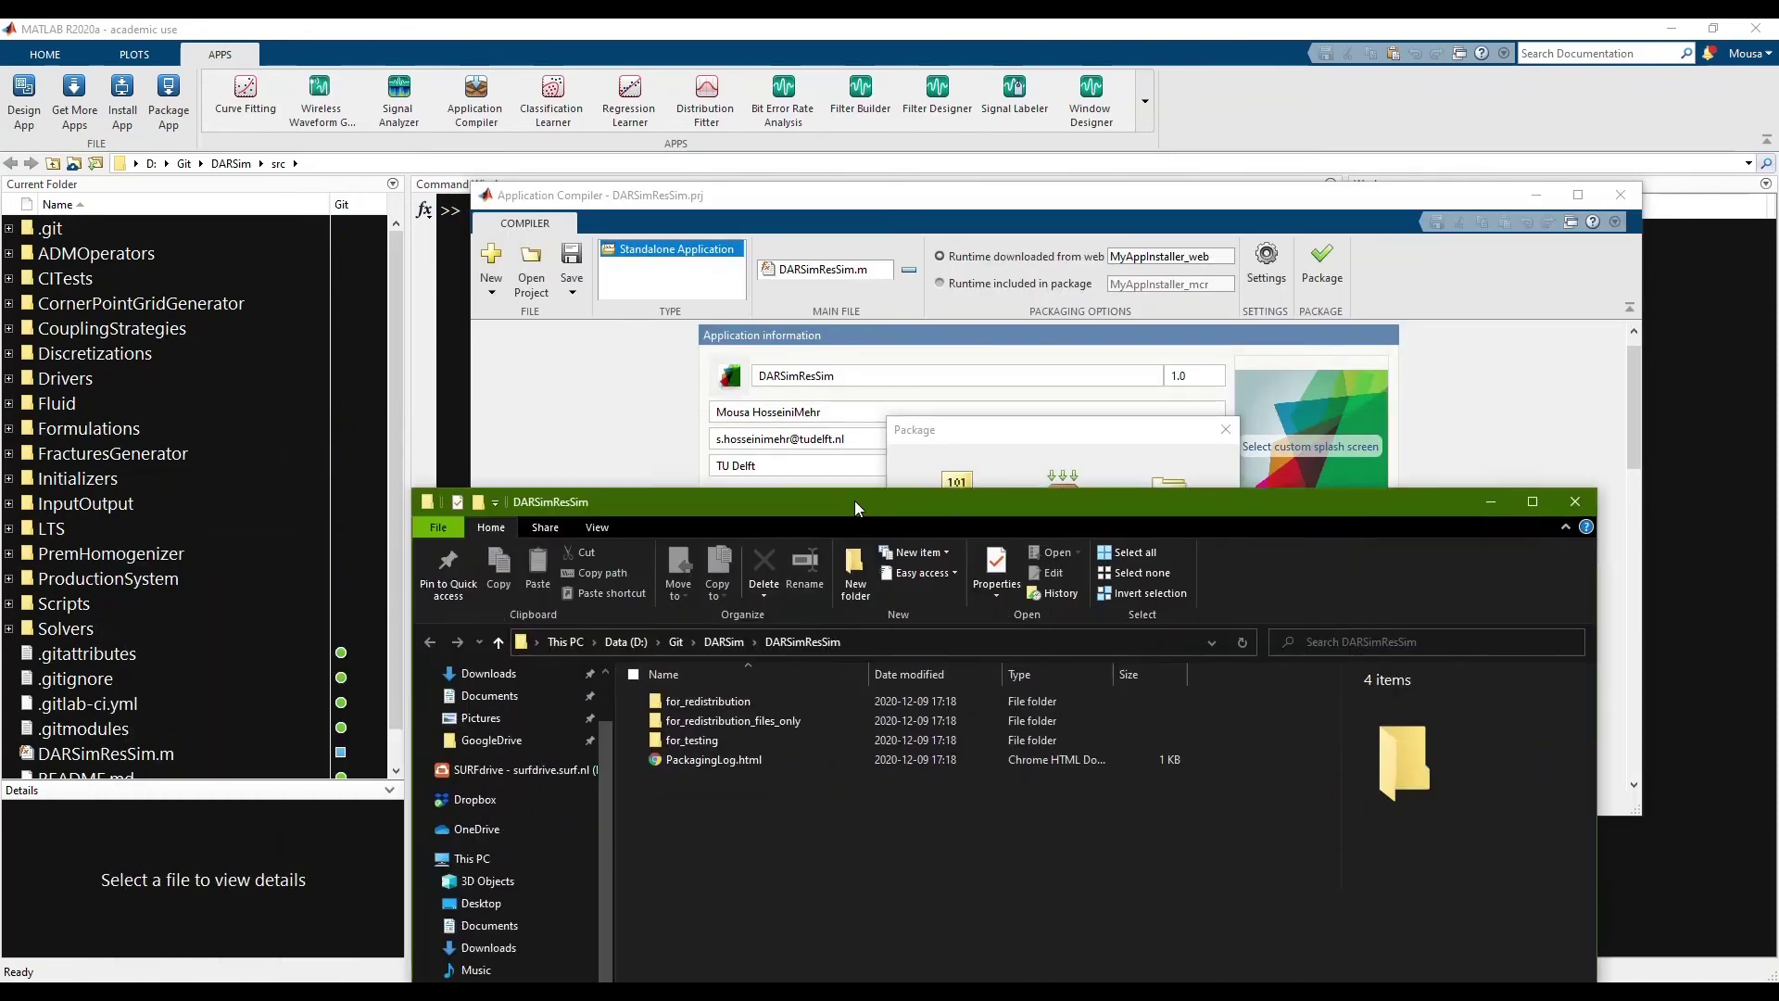
Close the finished Package dialog and move Explorer up to the DARSim folder.
drag(898, 204, 706, 243)
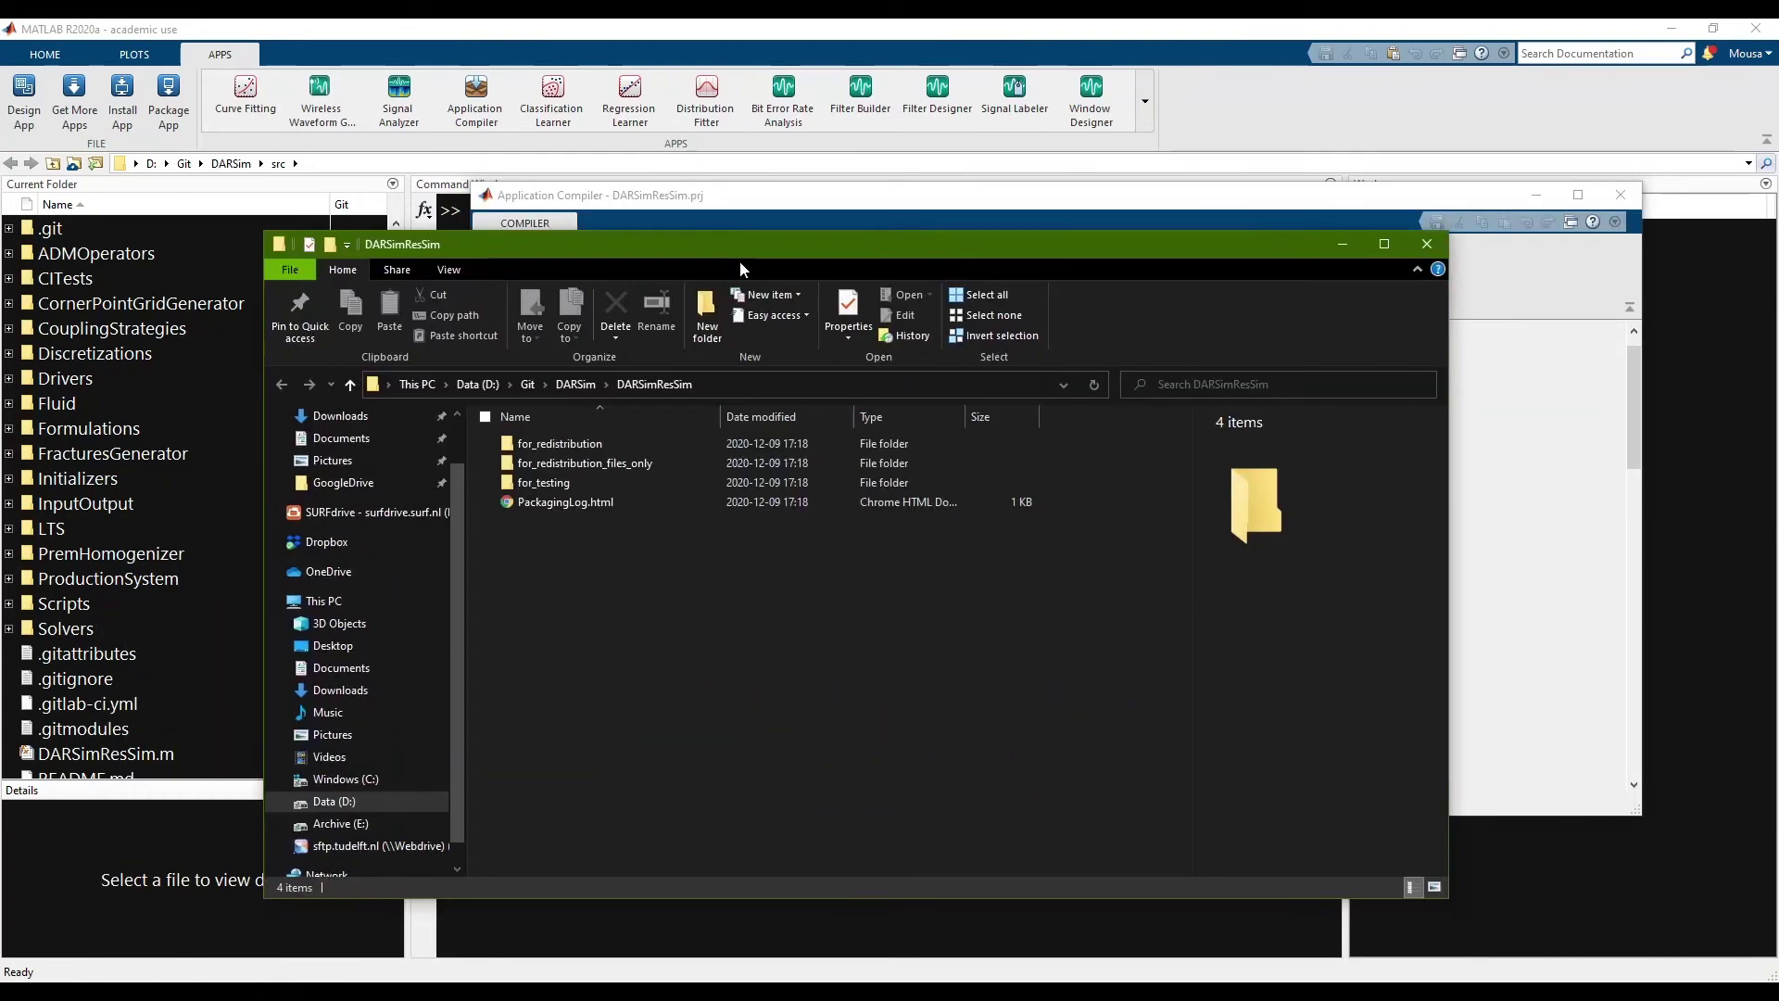
click(1342, 244)
click(1191, 599)
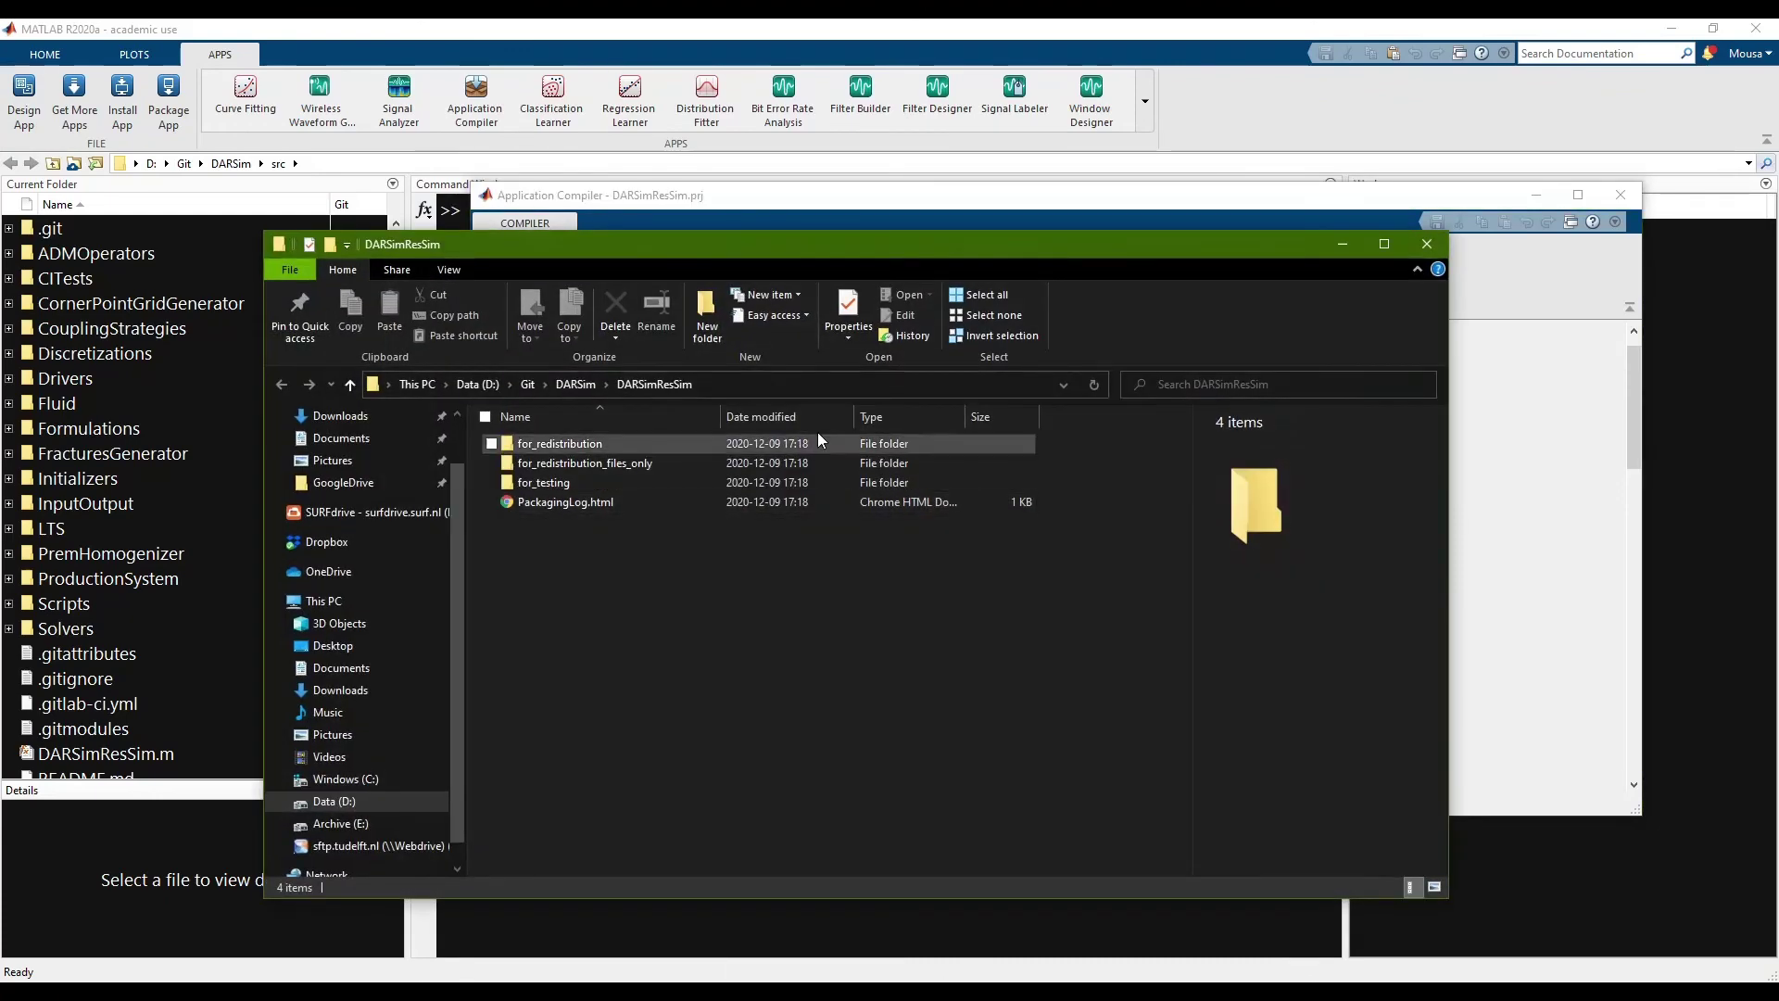
click(575, 384)
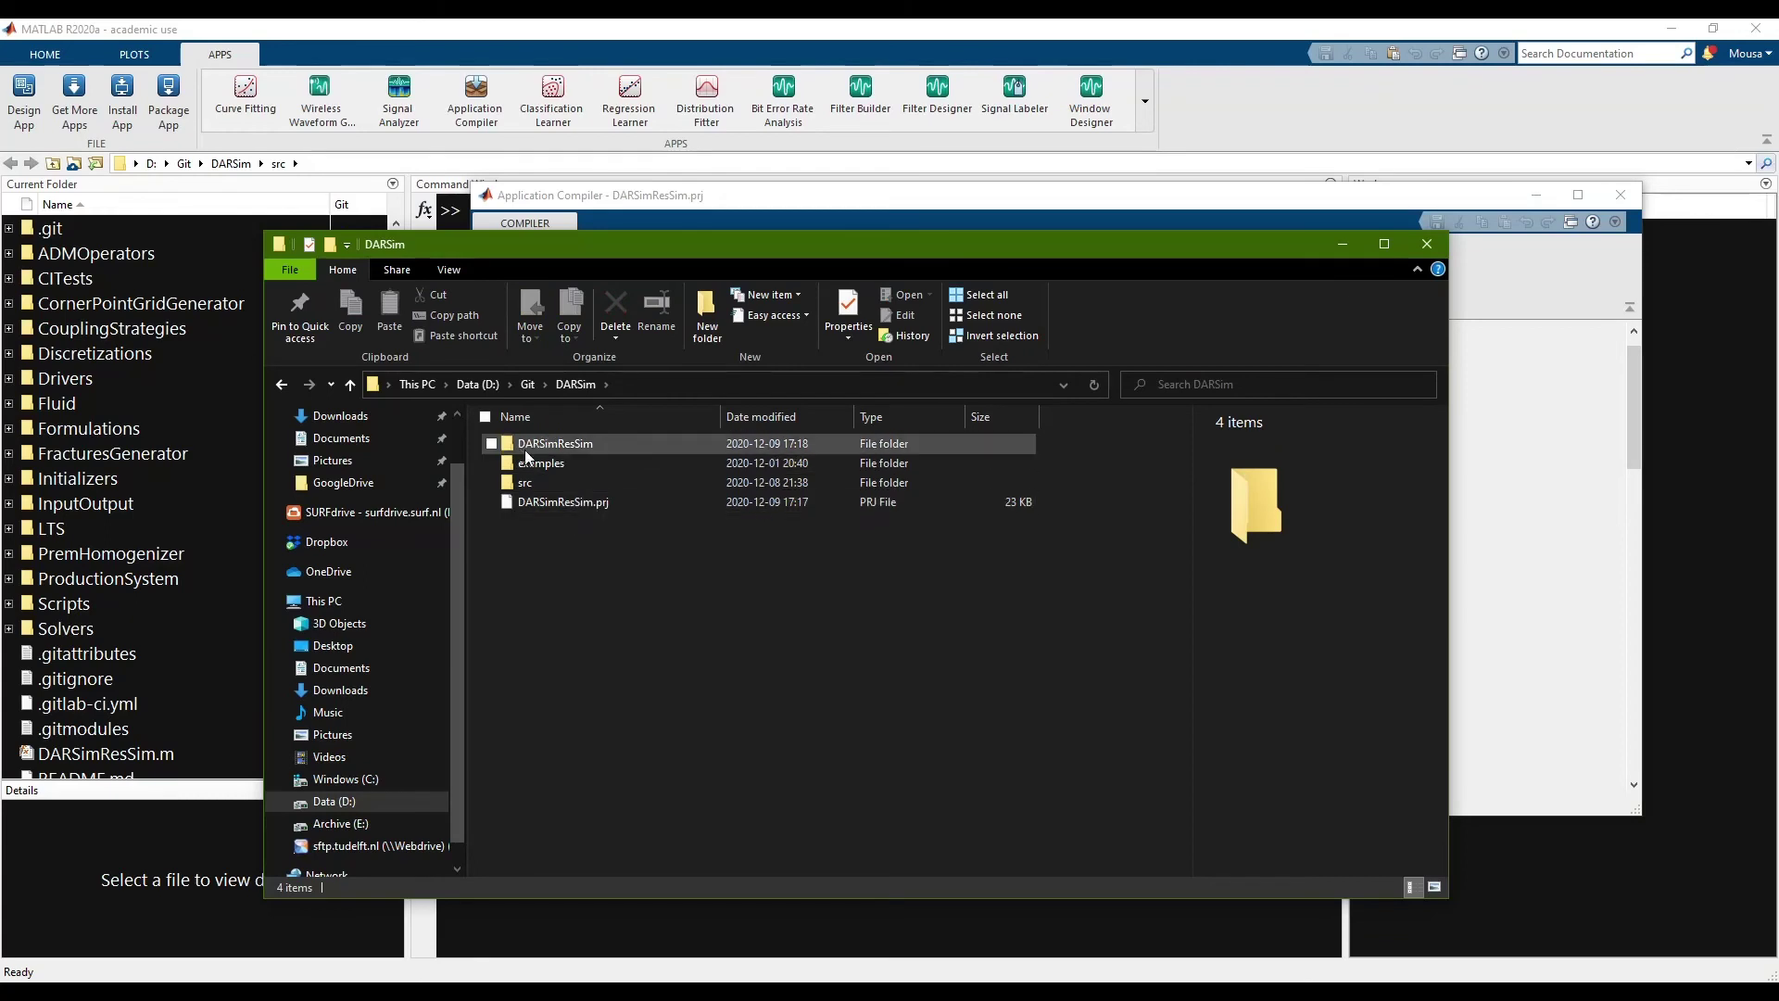
Inspect the for_redistribution and for_redistribution_files_only folders inside the DARSimResSim output.
mouse_move(554, 443)
double_click(610, 440)
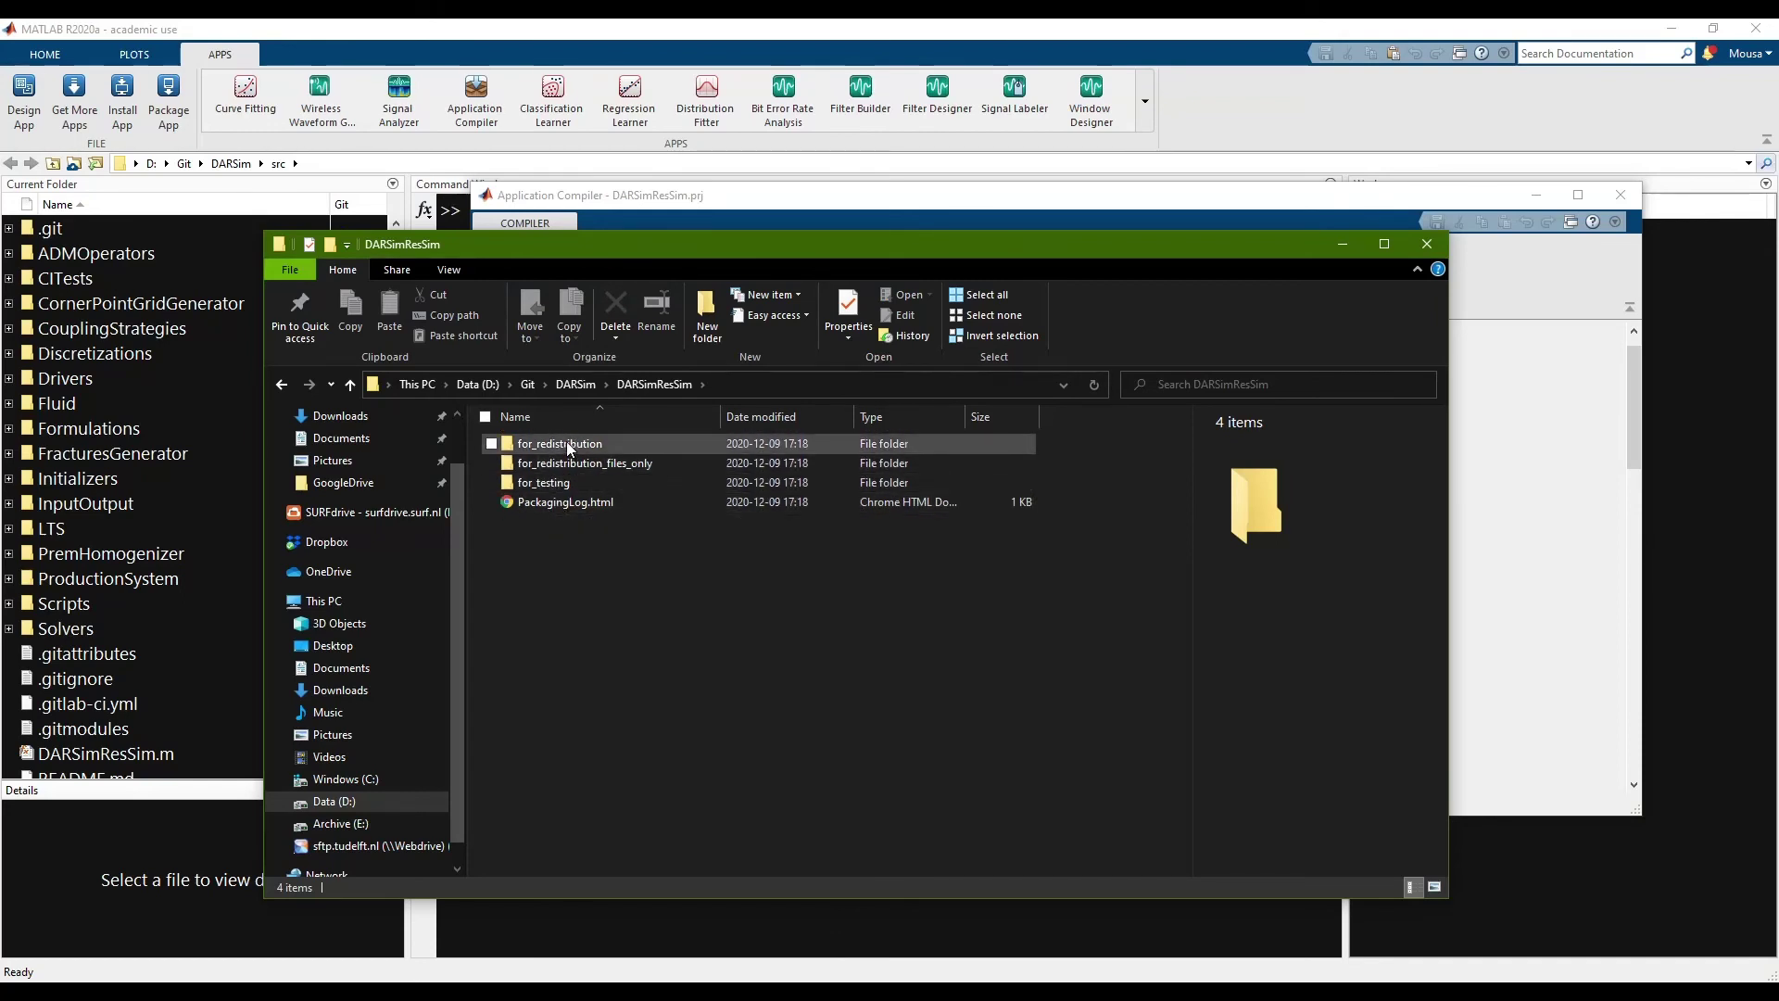
double_click(562, 440)
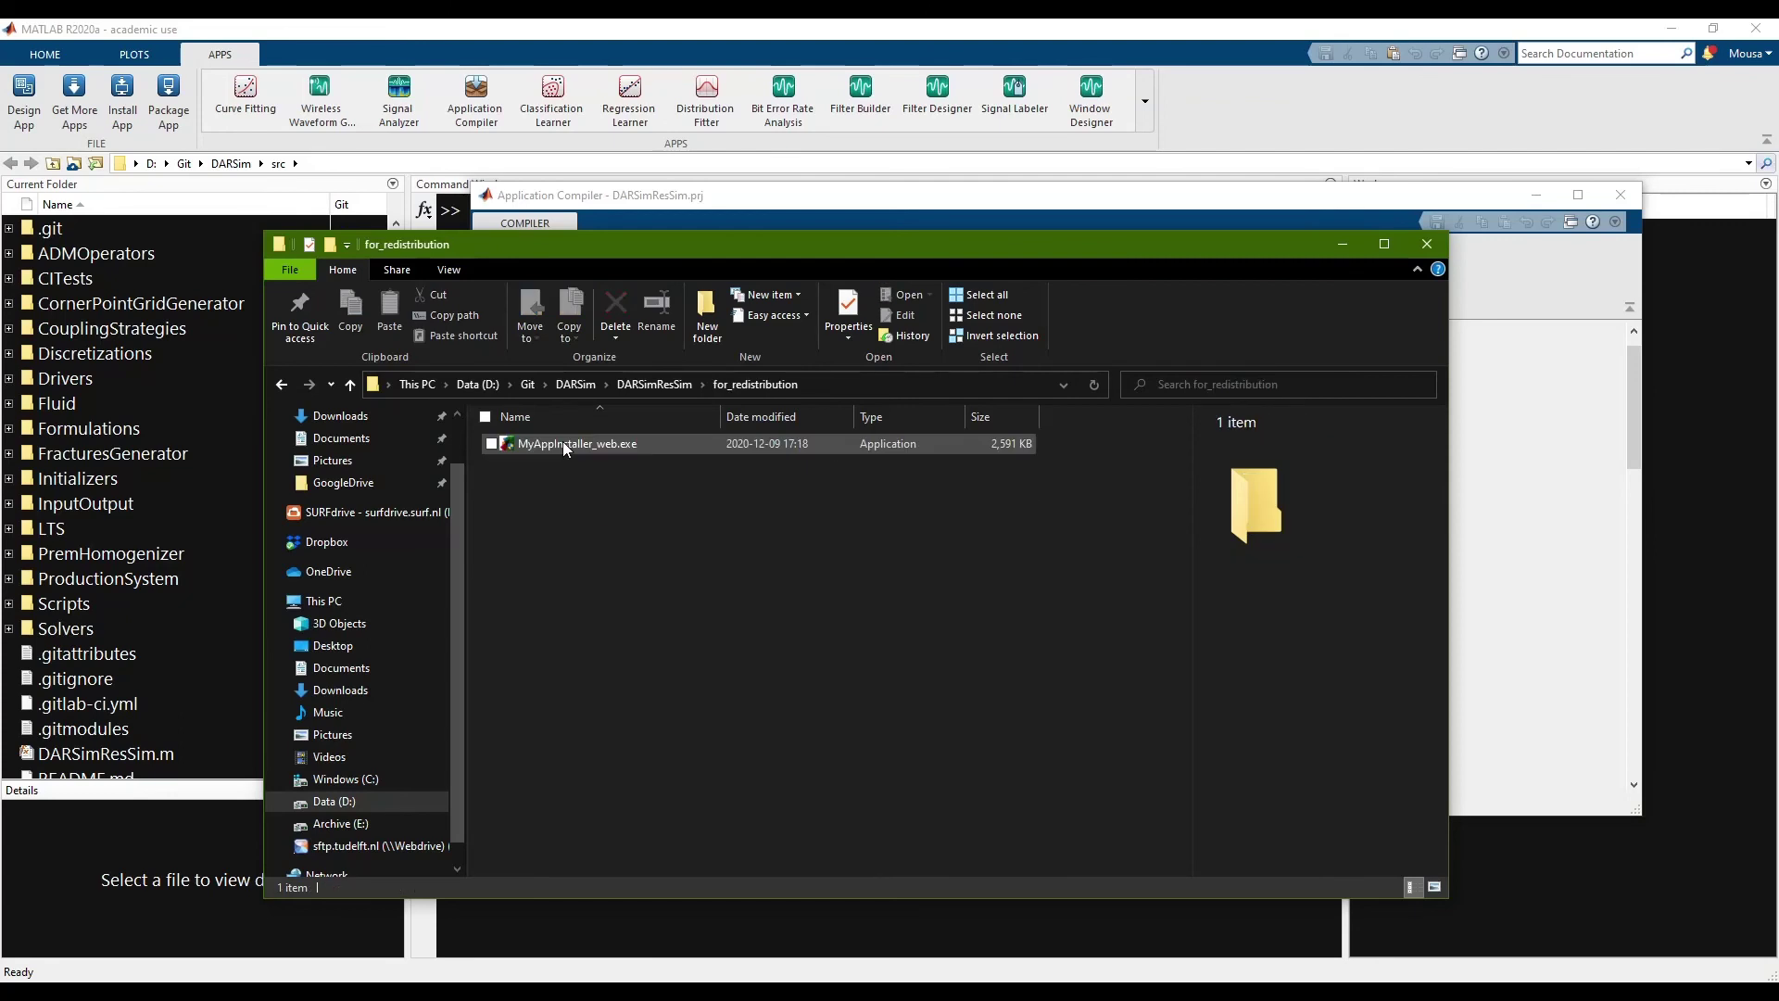
key(alt+Left)
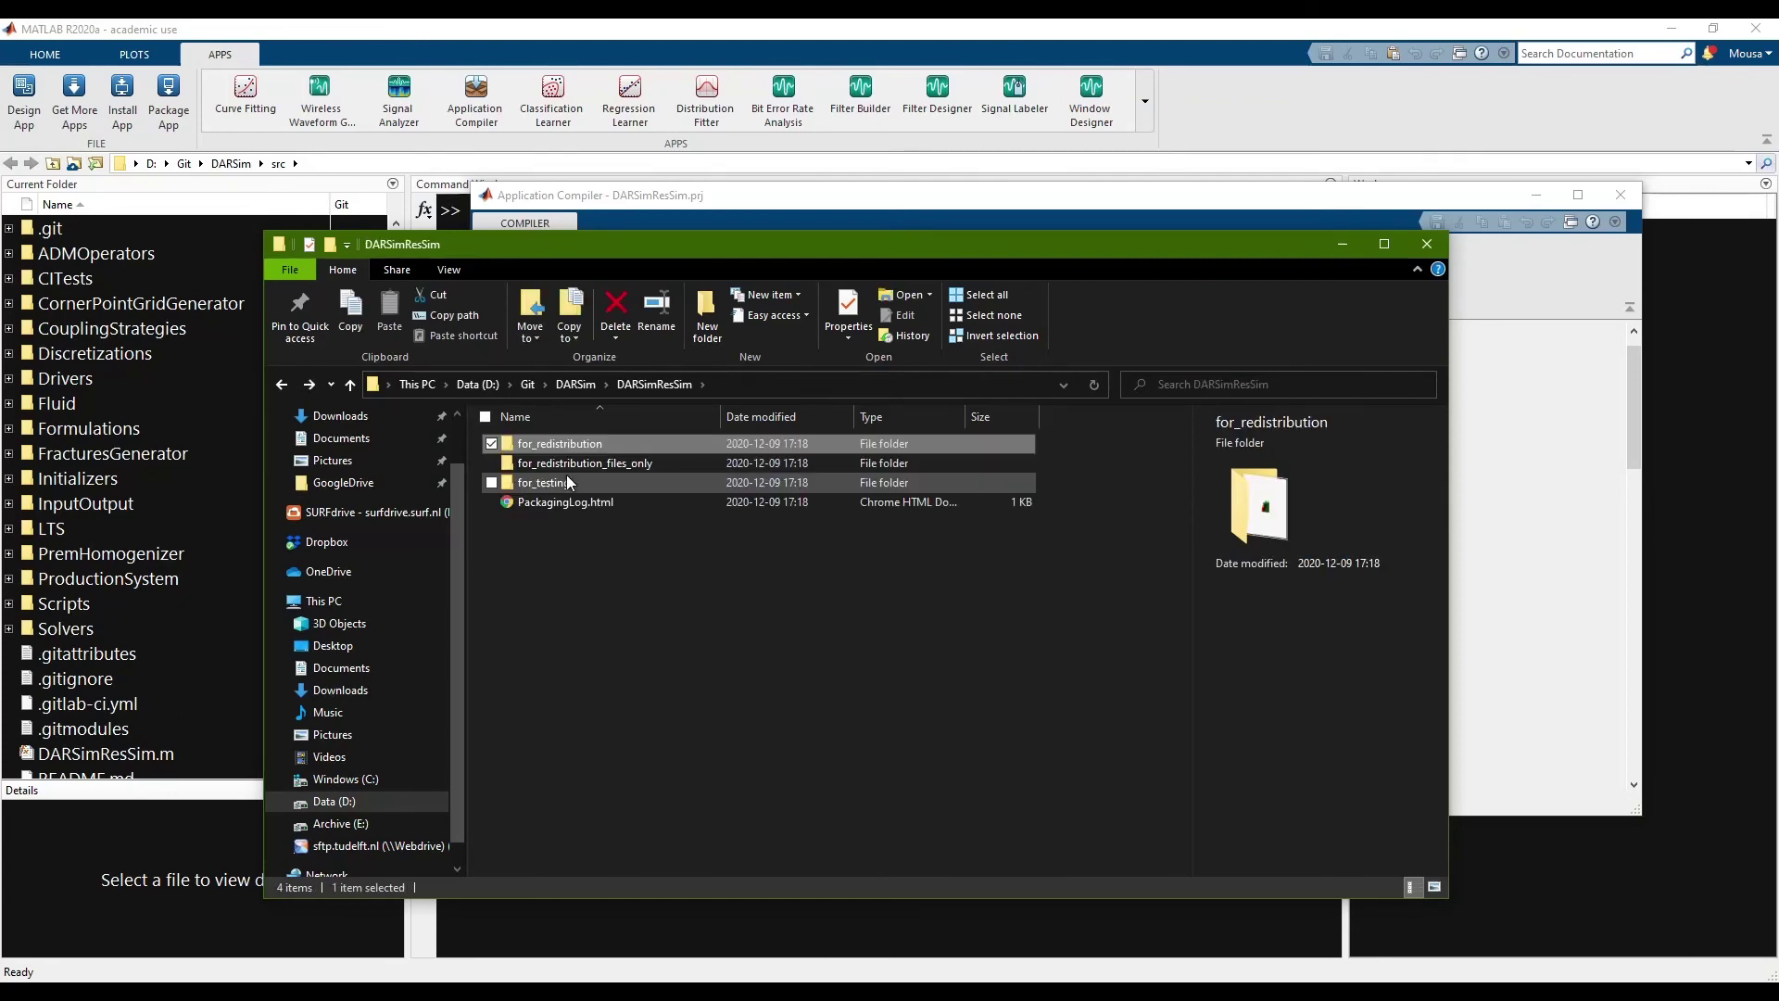
double_click(573, 463)
key(alt+Left)
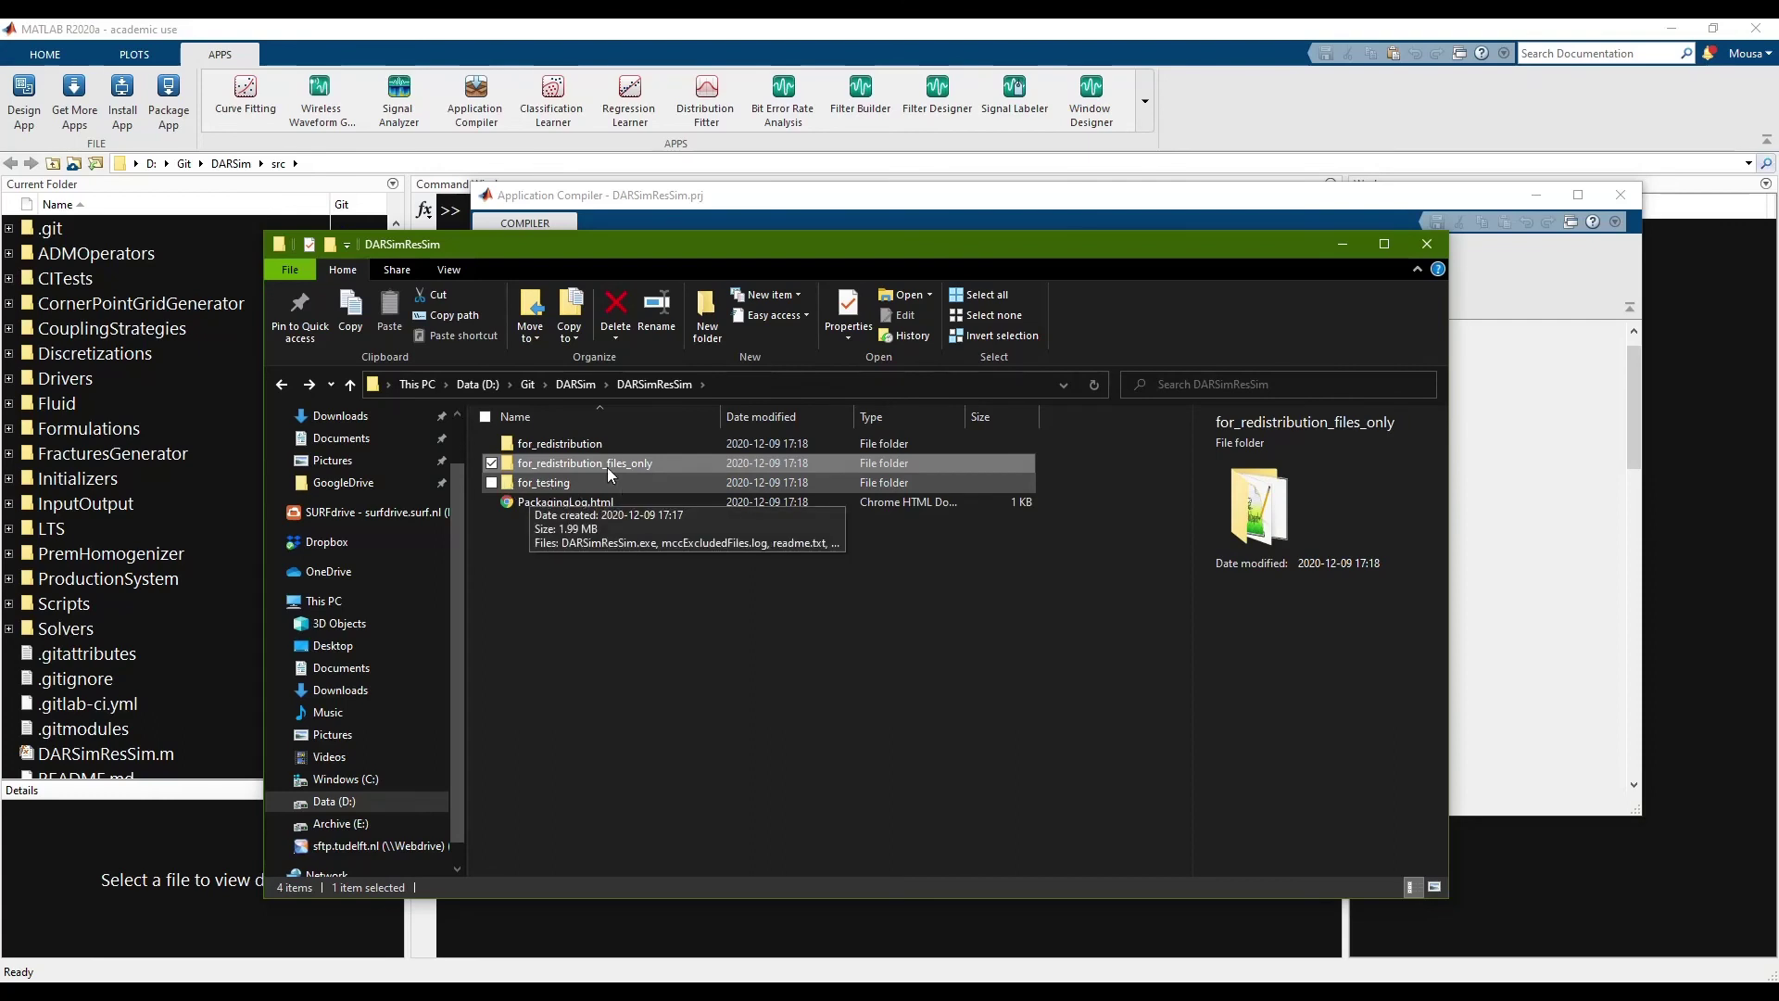
Open the for_testing folder to view DARSimResSim.exe and its accompanying test files.
double_click(563, 485)
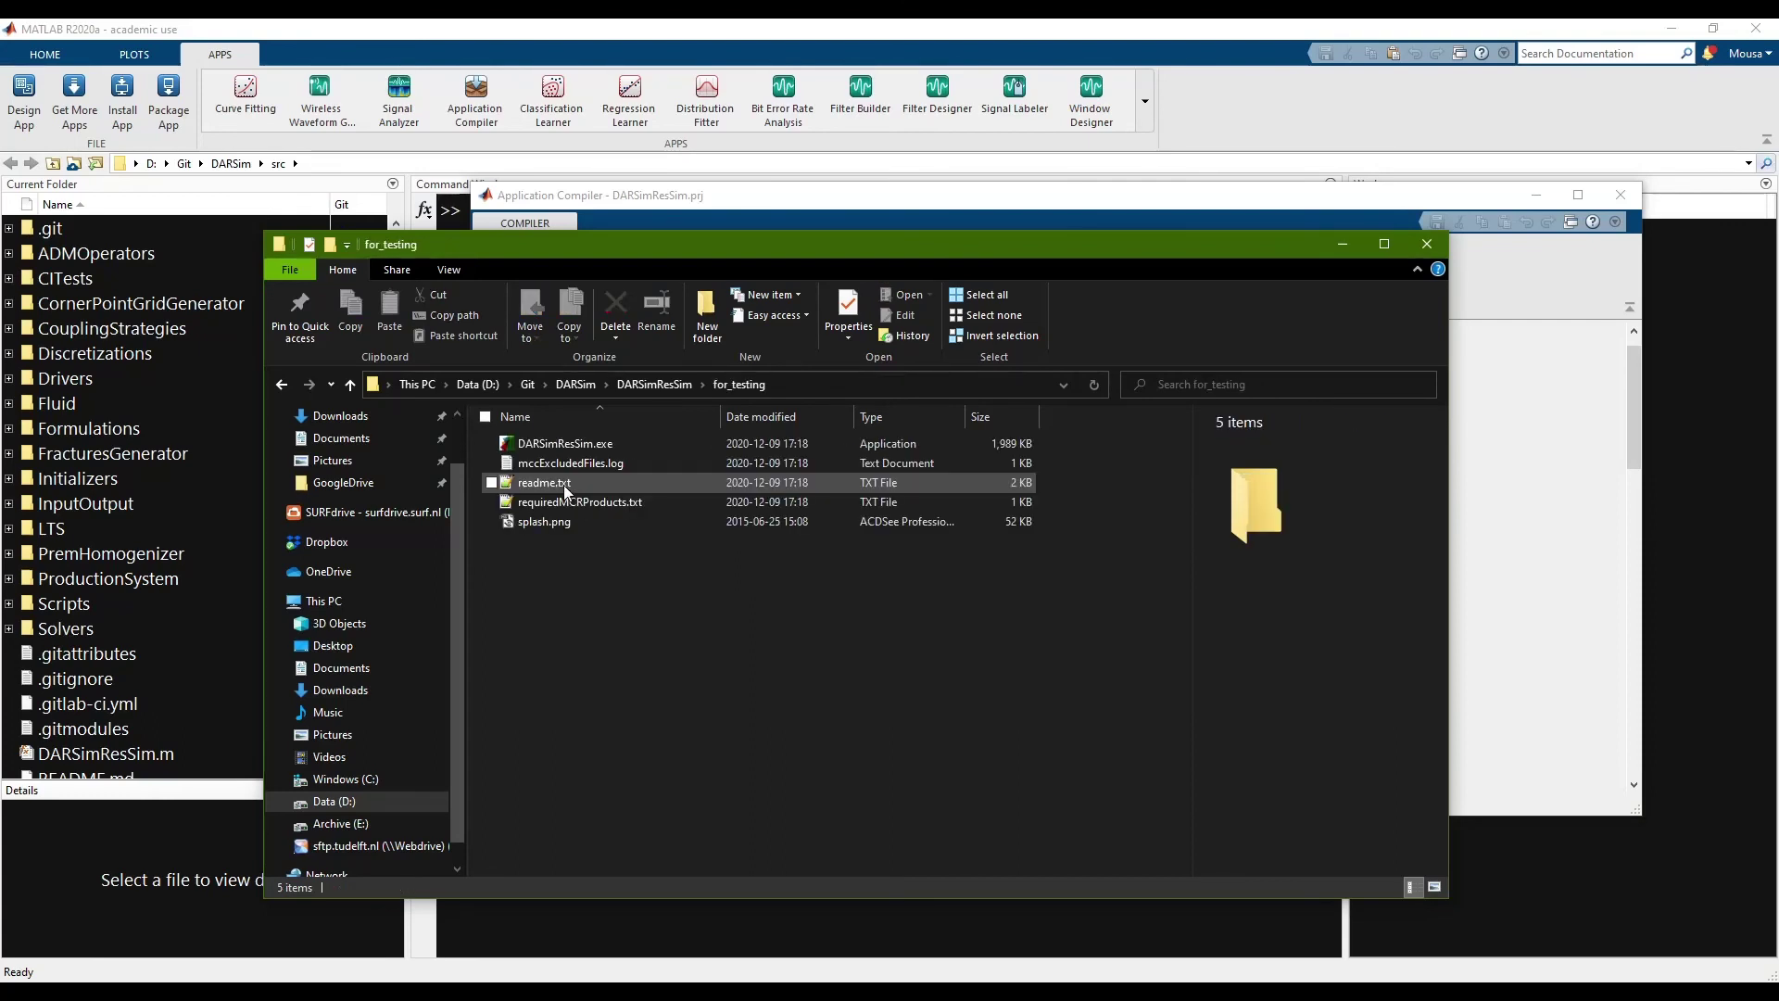